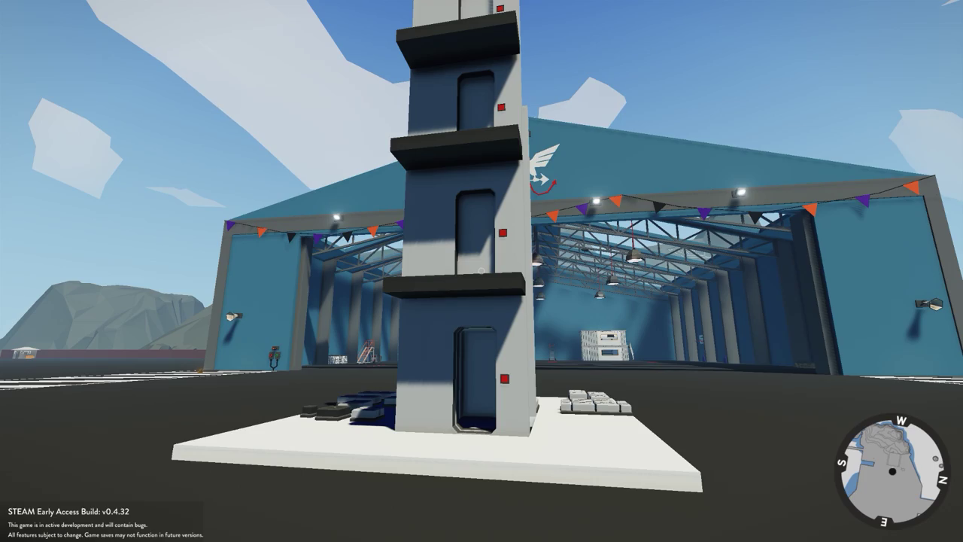
# Look over the finished lift tower from outside, including its floors, ground-floor cabin and call buttons.
pyautogui.press('a')
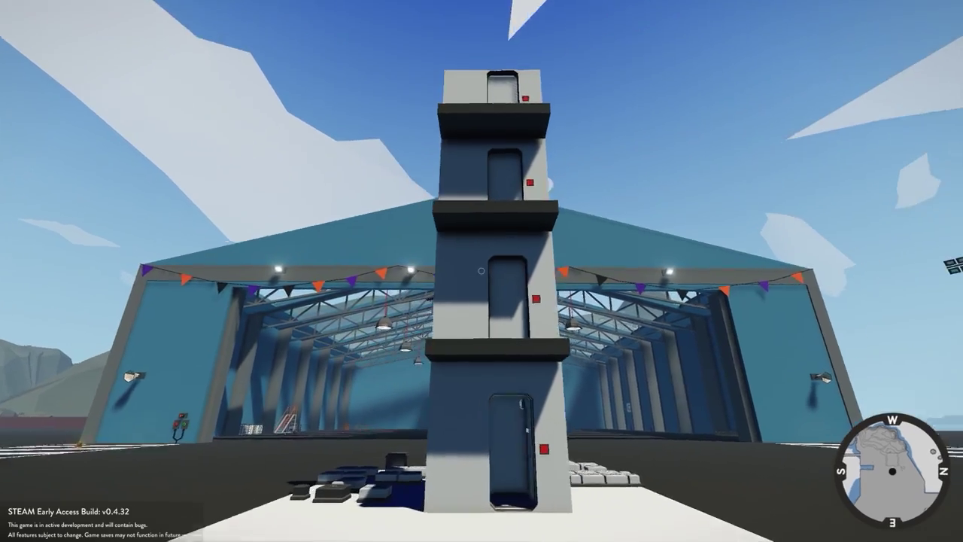
pyautogui.press('w')
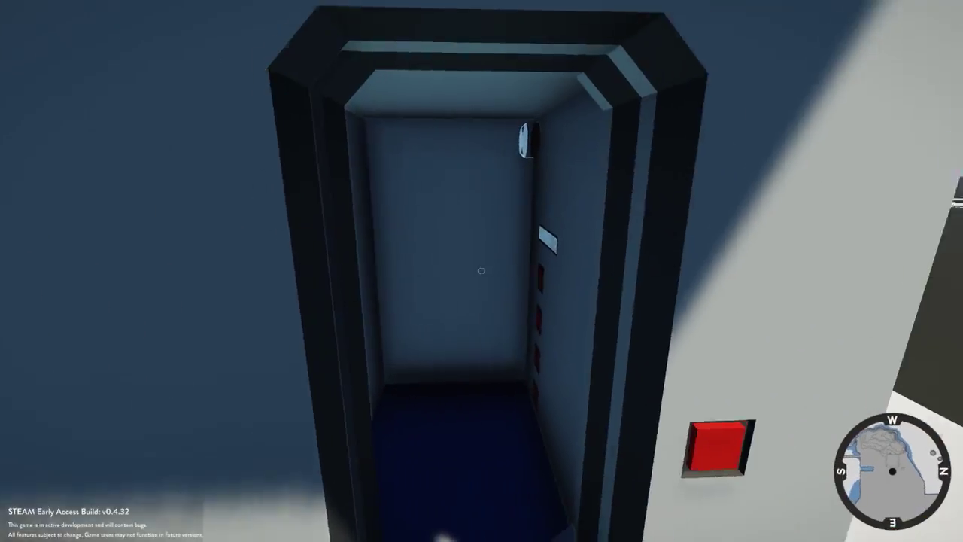
pyautogui.press('s')
pyautogui.press('s')
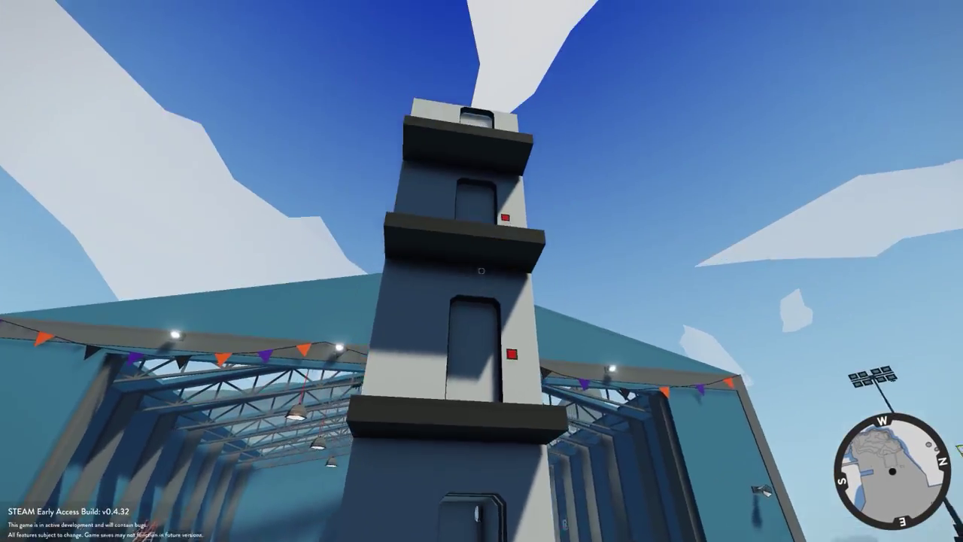
# Enter the lift cabin, ride to the first floor, and send the lift further up the tower.
pyautogui.press('w')
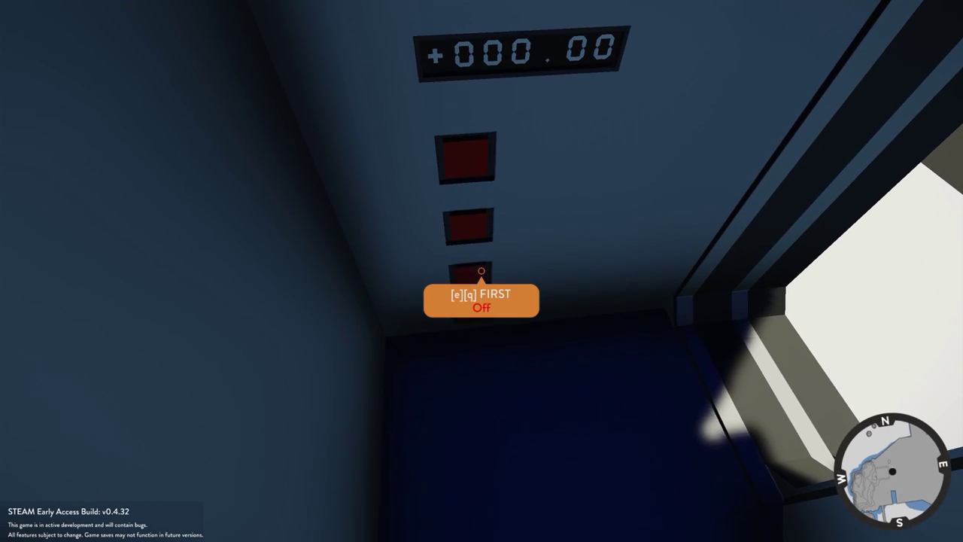
pyautogui.press('e')
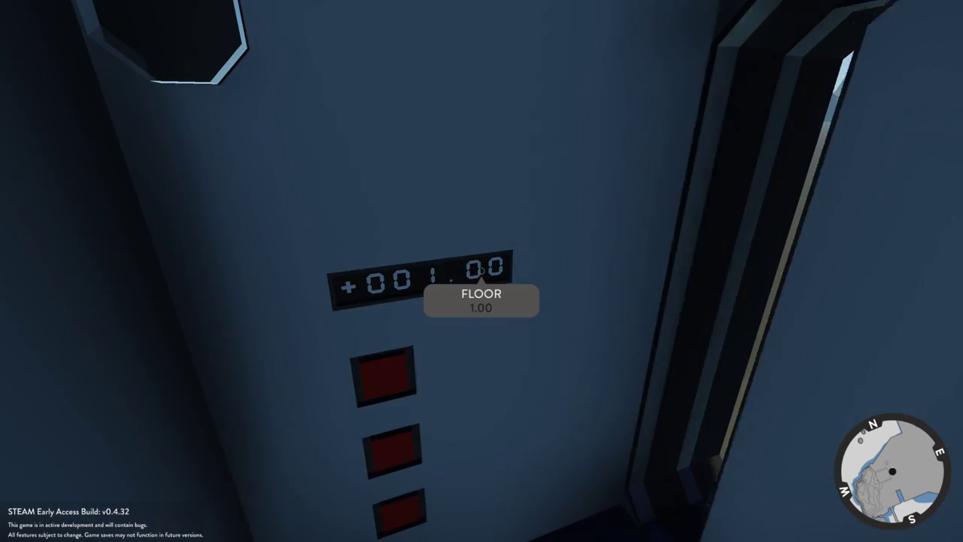
pyautogui.press('w')
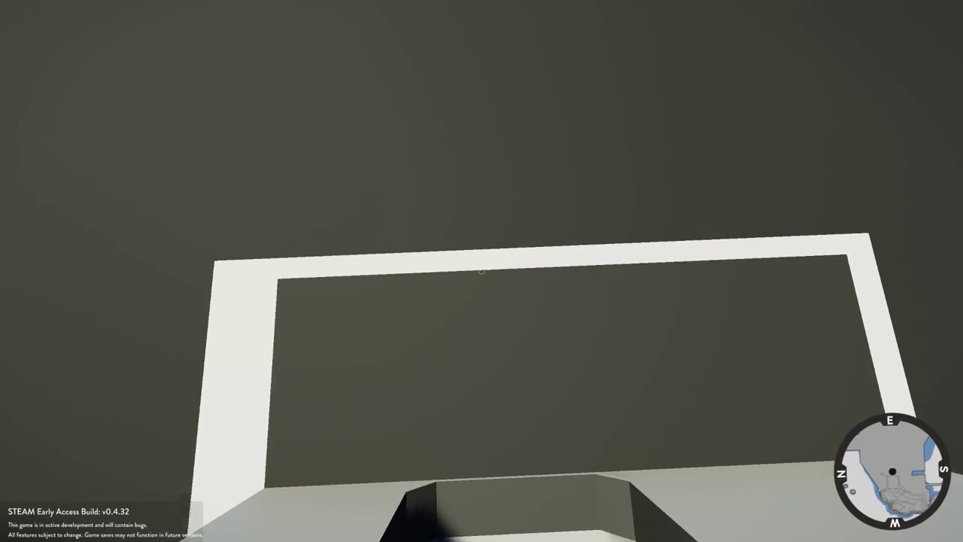
pyautogui.press('w')
pyautogui.press('e')
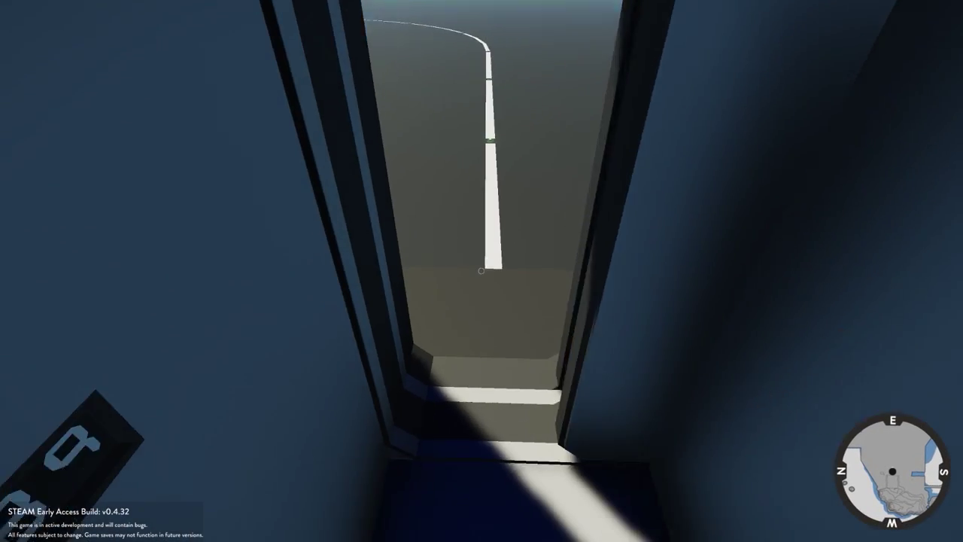
# Leave the cabin at the upper floor and get back down to the ground outside the tower.
pyautogui.press('w')
pyautogui.press('w')
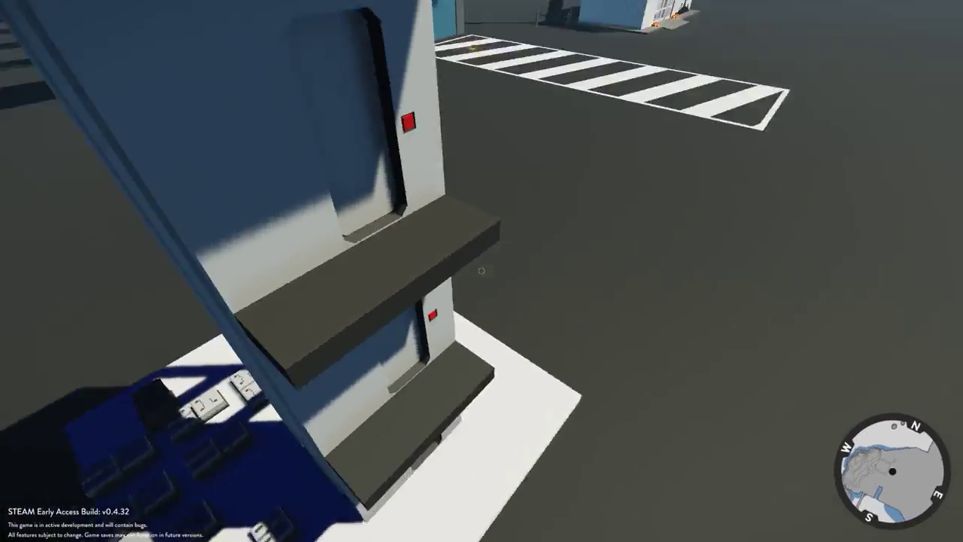
pyautogui.press('w')
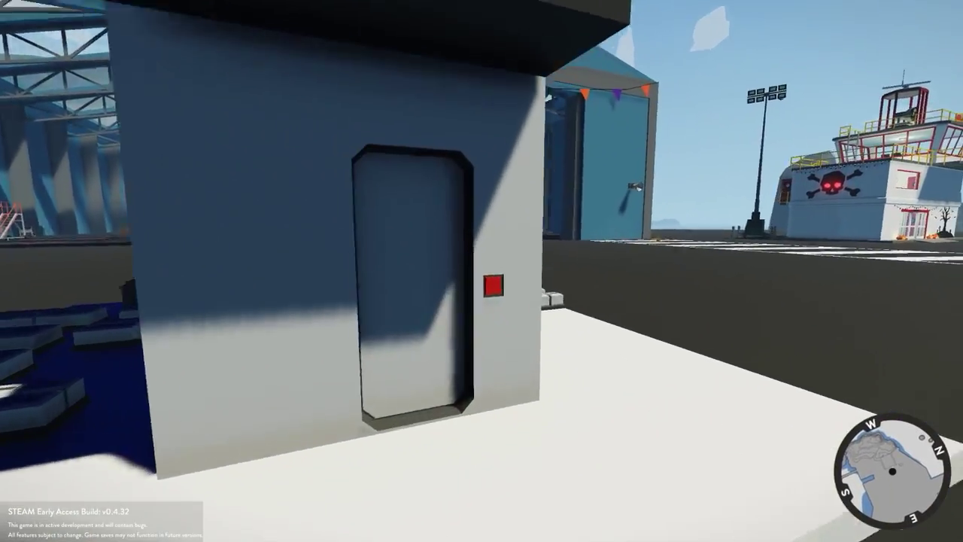
# Call the lift to the ground floor and watch the tower entrance until the cabin arrives.
pyautogui.press('s')
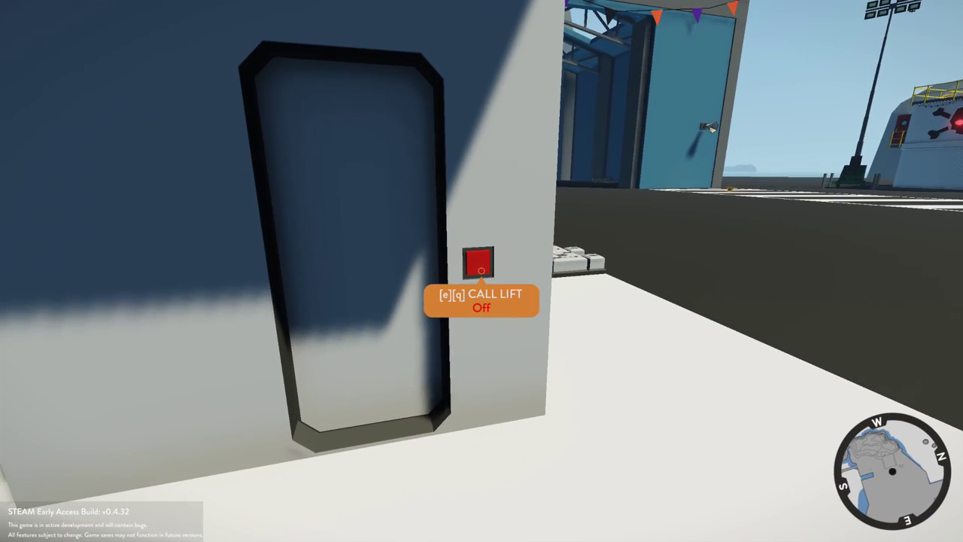
pyautogui.press('s')
pyautogui.press('s')
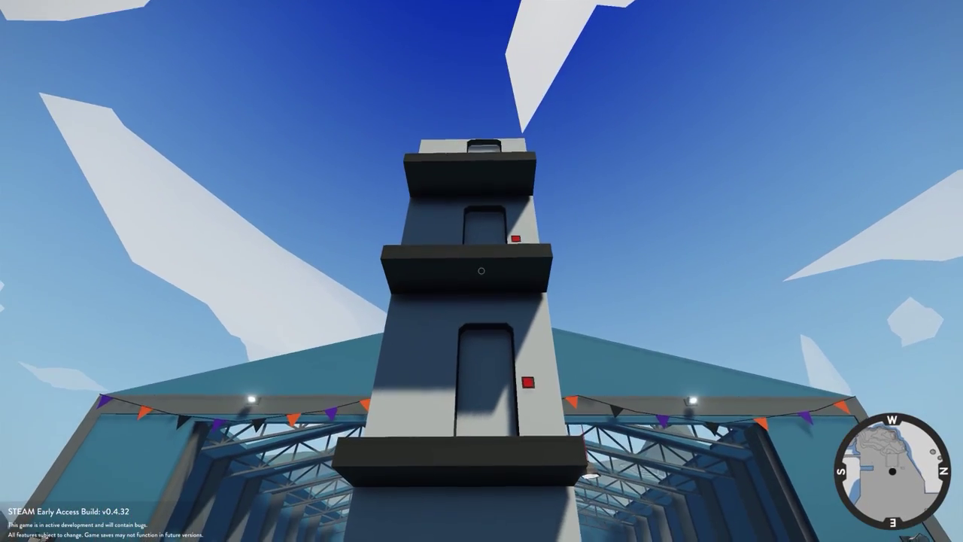
pyautogui.press('w')
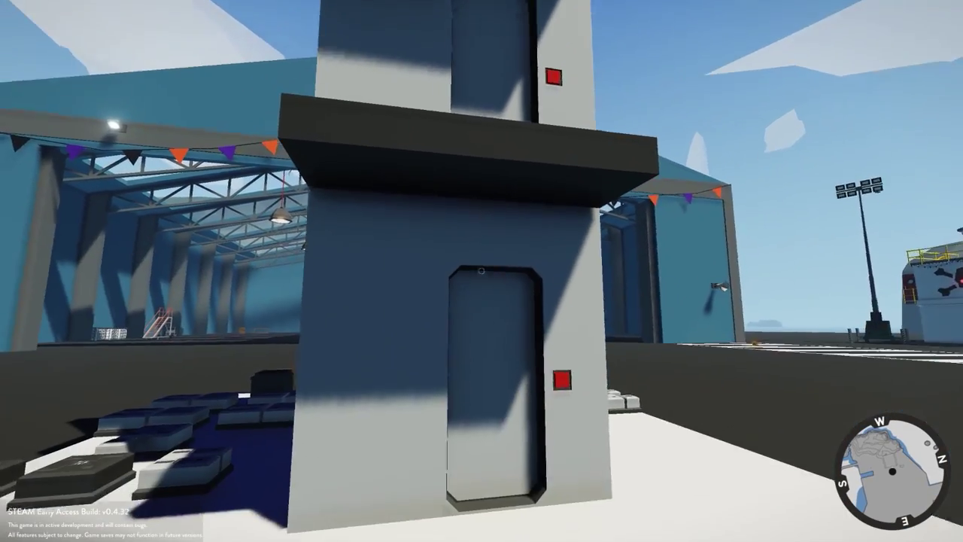
pyautogui.press('w')
pyautogui.press('space')
pyautogui.press('s')
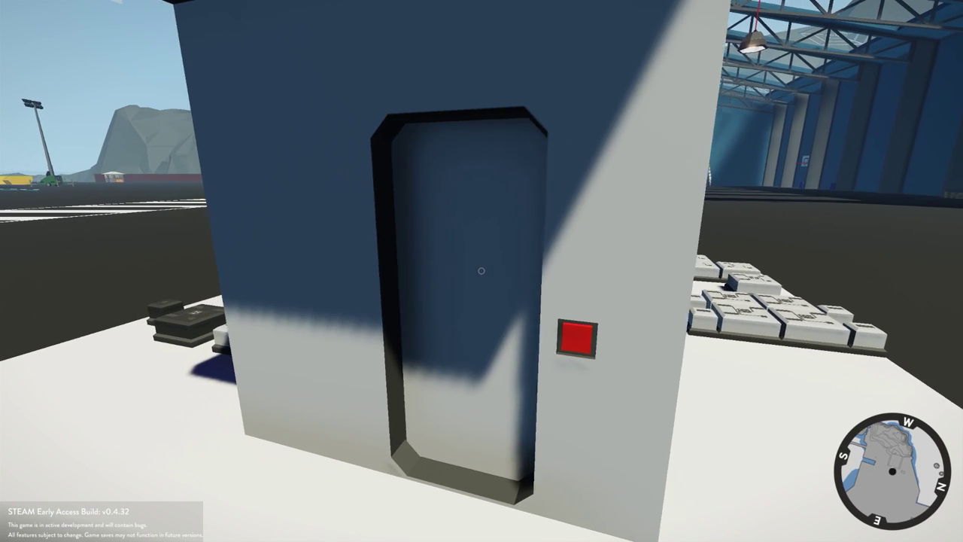
pyautogui.press('a')
pyautogui.press('d')
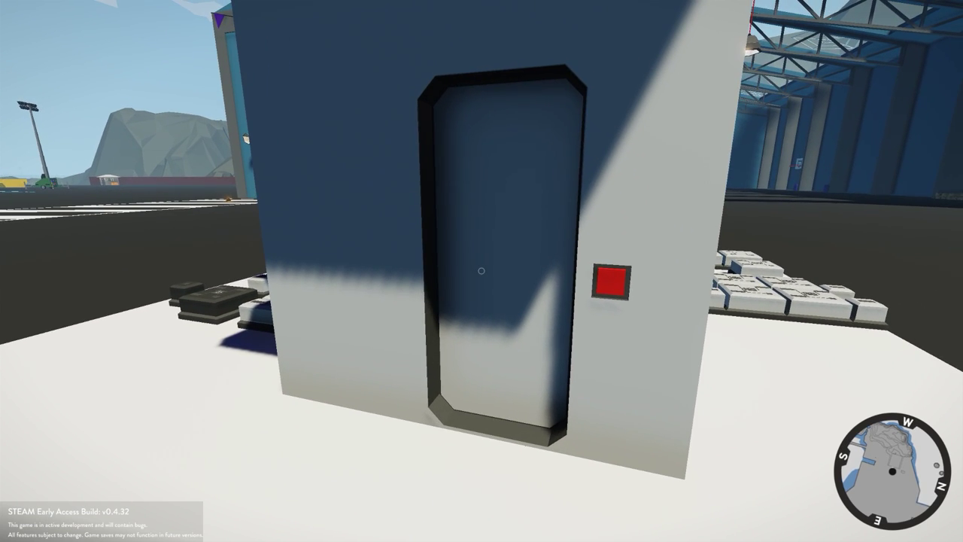
pyautogui.click(482, 271)
pyautogui.press('a')
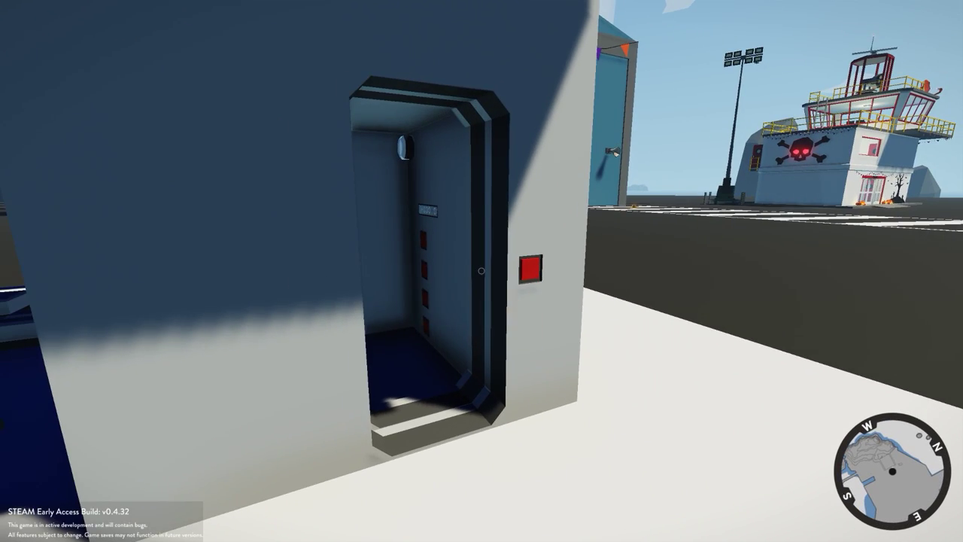
pyautogui.press('s')
pyautogui.press('w')
pyautogui.press('d')
pyautogui.press('w')
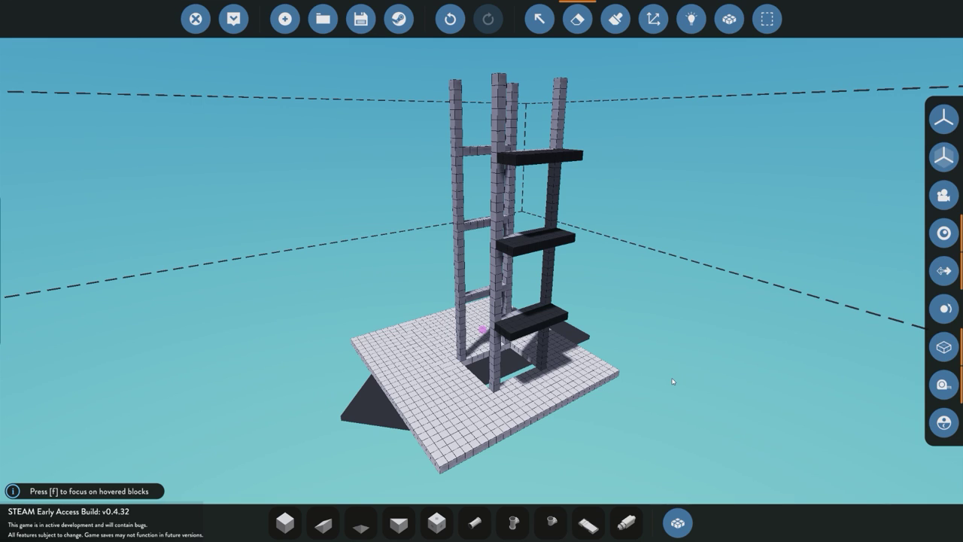
# Examine the bare lift shaft frame, including its corner posts, floor platforms and the opening in the base plate.
pyautogui.moveTo(658, 390); pyautogui.dragTo(907, 381, button='right')
pyautogui.moveTo(843, 392); pyautogui.dragTo(628, 372, button='right')
pyautogui.moveTo(556, 392); pyautogui.dragTo(500, 384, button='right')
pyautogui.moveTo(719, 377); pyautogui.dragTo(667, 414, button='right')
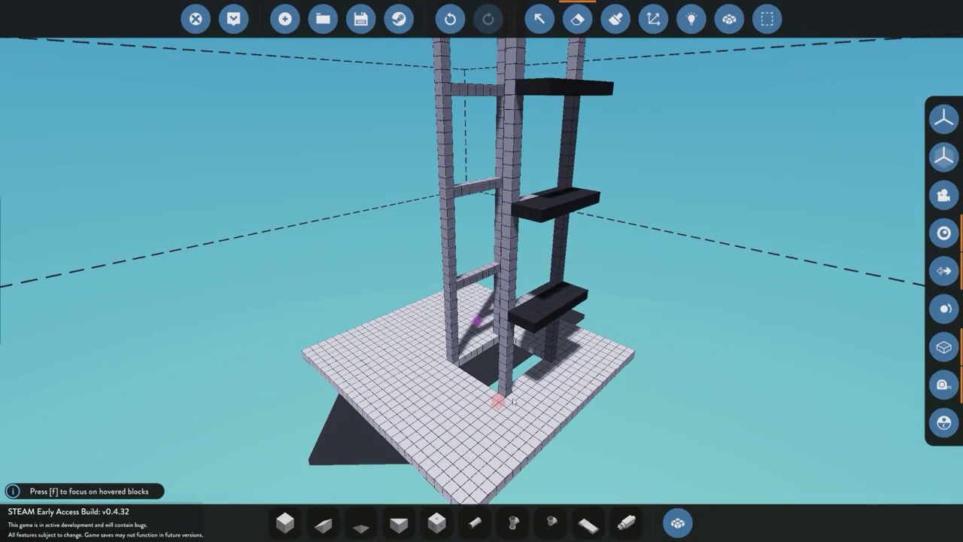
pyautogui.scroll(-3, 591, 272)
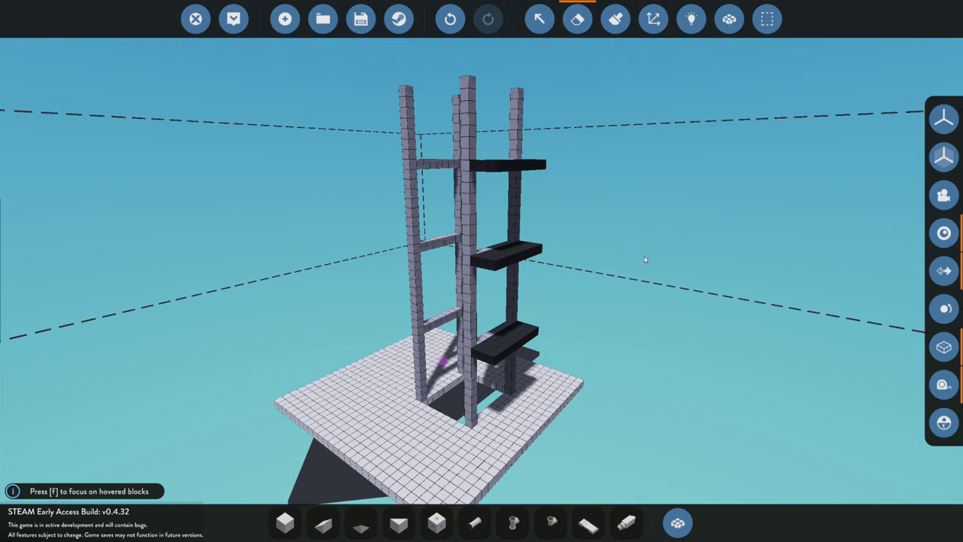
pyautogui.scroll(4, 642, 290)
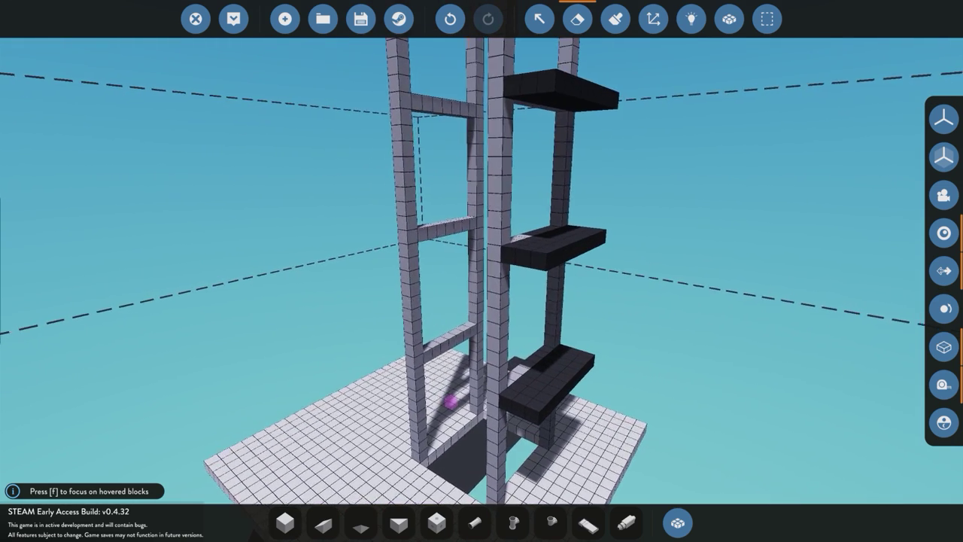
pyautogui.scroll(-3, 557, 186)
pyautogui.moveTo(549, 314); pyautogui.dragTo(623, 334, button='right')
pyautogui.scroll(3, 624, 339)
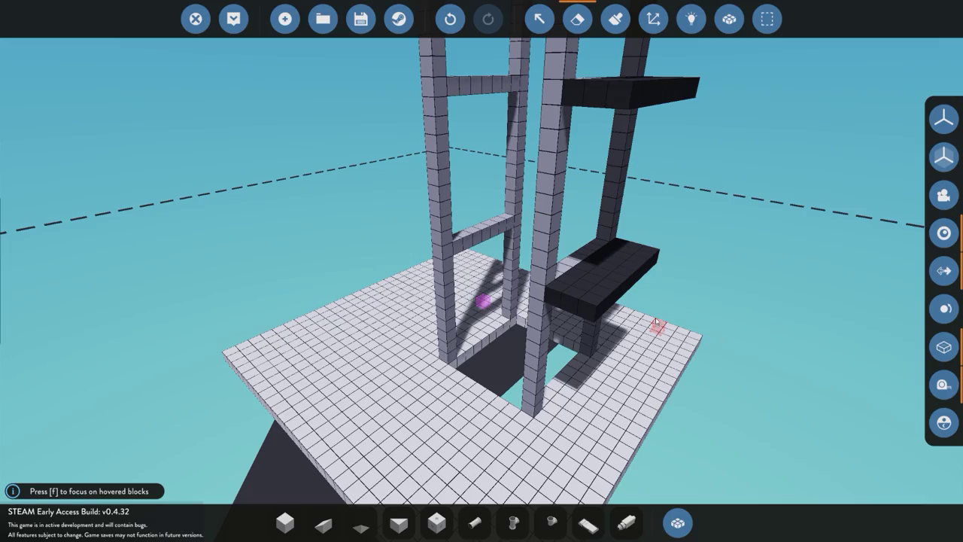
pyautogui.scroll(5, 647, 309)
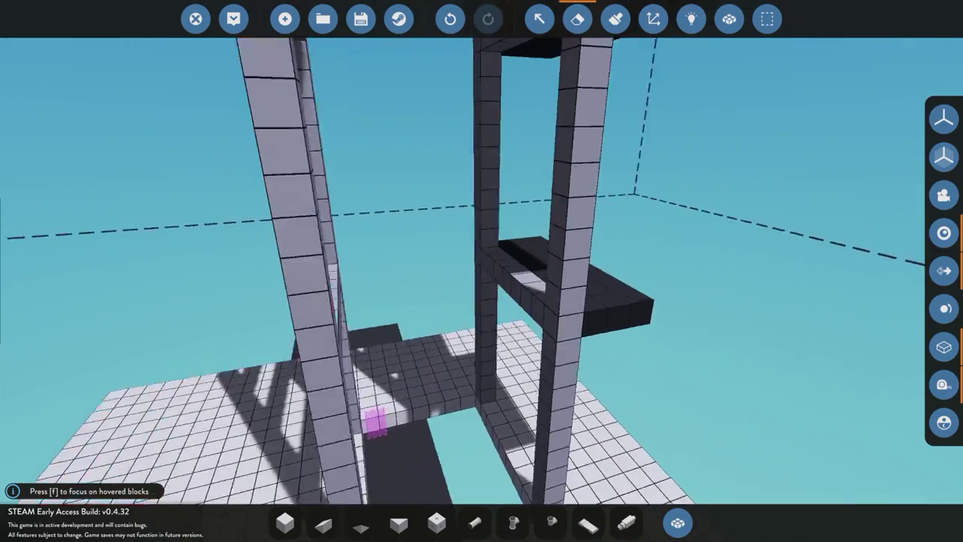
pyautogui.scroll(-5, 664, 300)
pyautogui.moveTo(664, 300); pyautogui.dragTo(434, 286, button='right')
pyautogui.scroll(3, 435, 286)
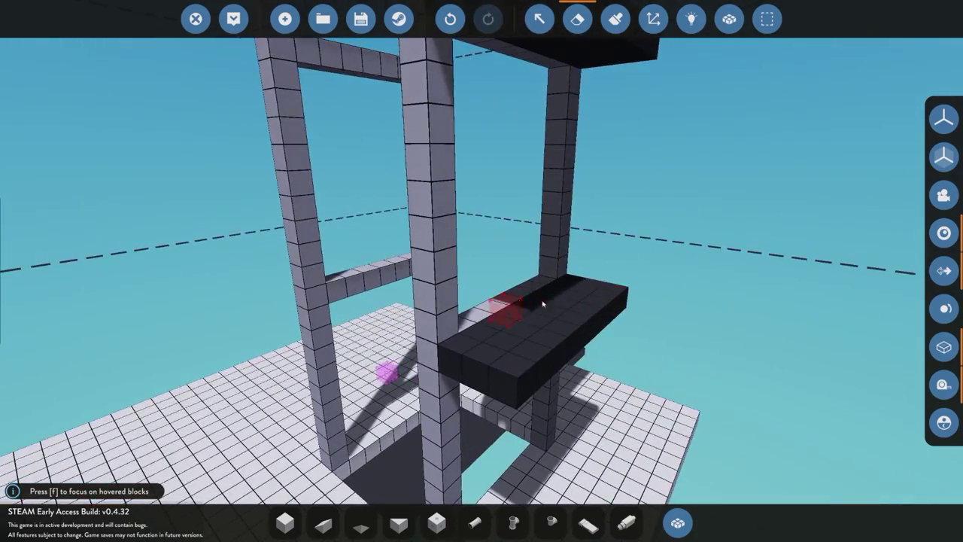
pyautogui.moveTo(544, 303); pyautogui.dragTo(510, 234, button='right')
pyautogui.scroll(-2, 510, 235)
pyautogui.moveTo(619, 265); pyautogui.dragTo(619, 276, button='right')
pyautogui.press('a')
pyautogui.press('w')
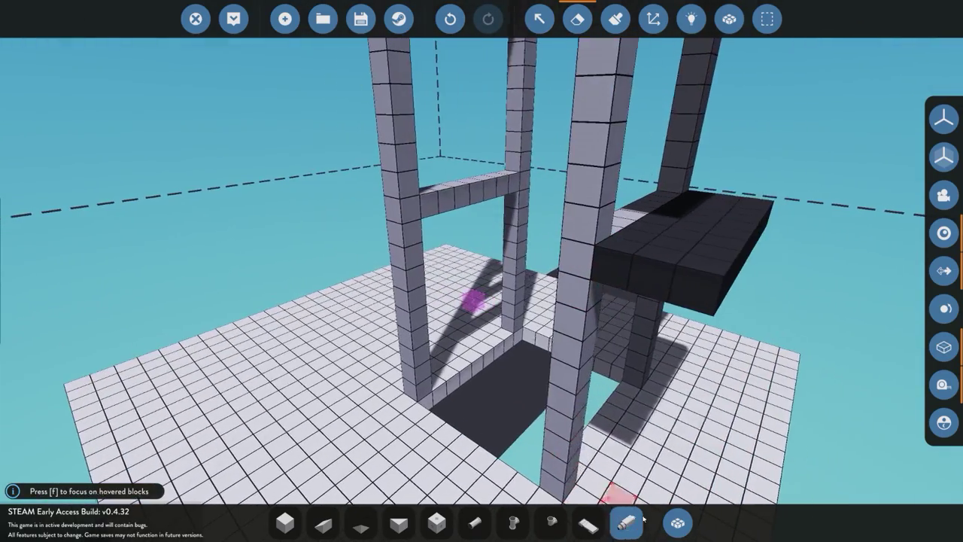
# Place a Linear Track Base against the inner edge of the shaft opening, rotated so its direction arrow points up.
pyautogui.click(677, 522)
pyautogui.scroll(5, 332, 324)
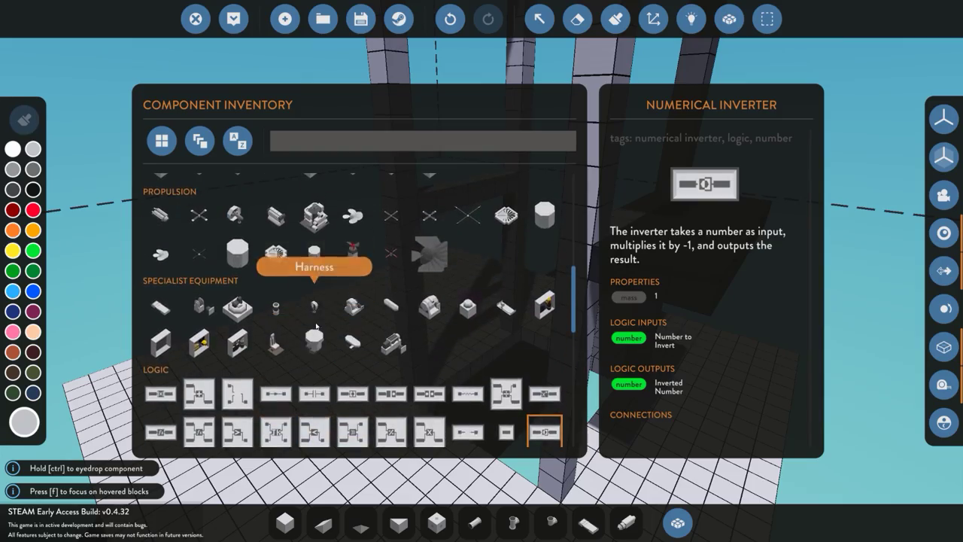
pyautogui.scroll(5, 316, 326)
pyautogui.click(174, 374)
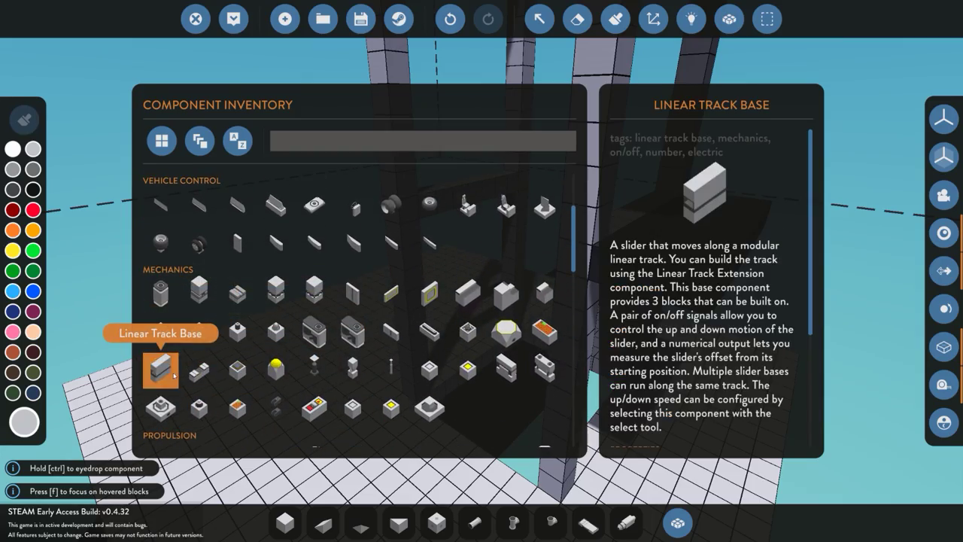
pyautogui.click(677, 523)
pyautogui.press('w')
pyautogui.moveTo(632, 392); pyautogui.dragTo(639, 316, button='right')
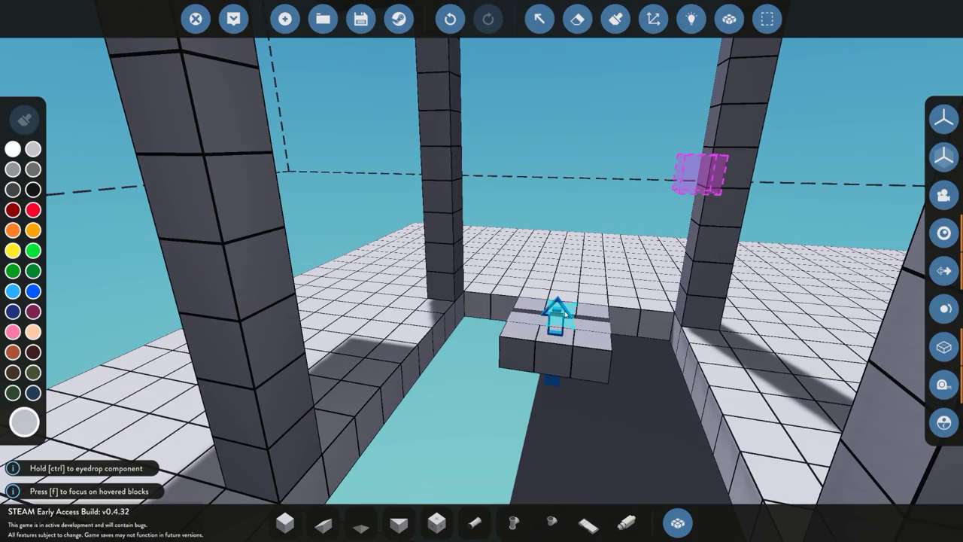
pyautogui.press('k')
pyautogui.press('l')
pyautogui.press('l')
pyautogui.press('l')
pyautogui.click(564, 313)
# Examine the logic nodes of the Linear Track Base in the logic view.
pyautogui.moveTo(565, 313); pyautogui.dragTo(352, 311, button='right')
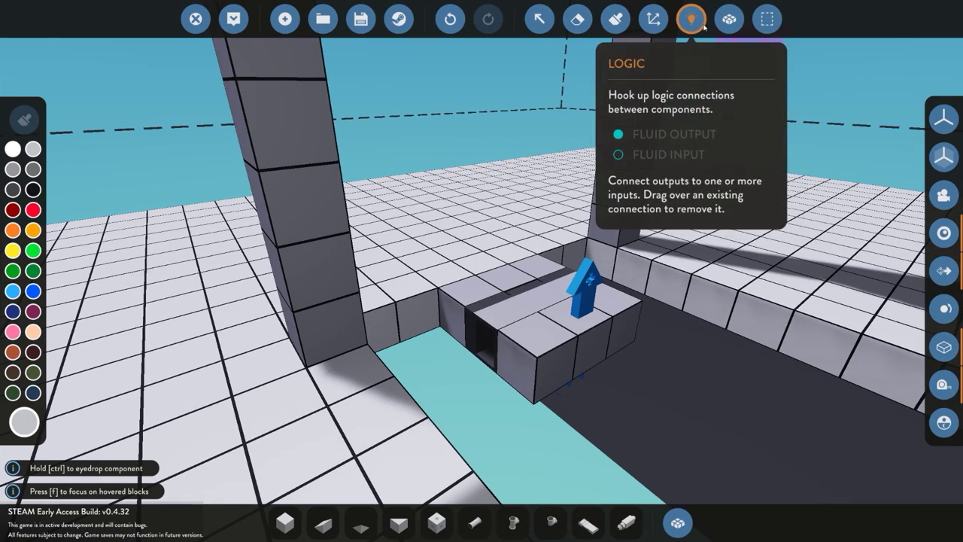
pyautogui.click(691, 19)
pyautogui.moveTo(471, 309); pyautogui.dragTo(493, 328)
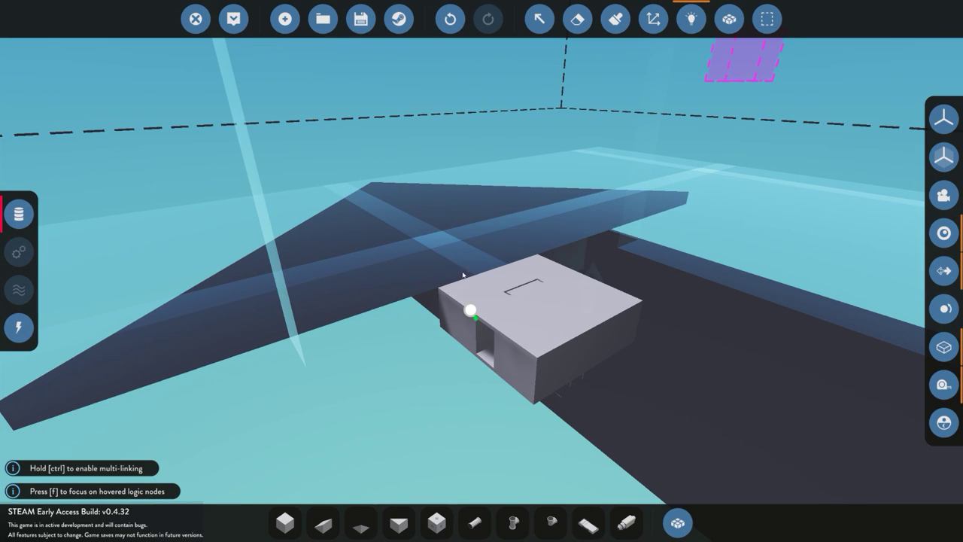
pyautogui.moveTo(463, 275); pyautogui.dragTo(481, 285)
pyautogui.moveTo(497, 301); pyautogui.dragTo(514, 308, button='right')
pyautogui.press('a')
pyautogui.press('s')
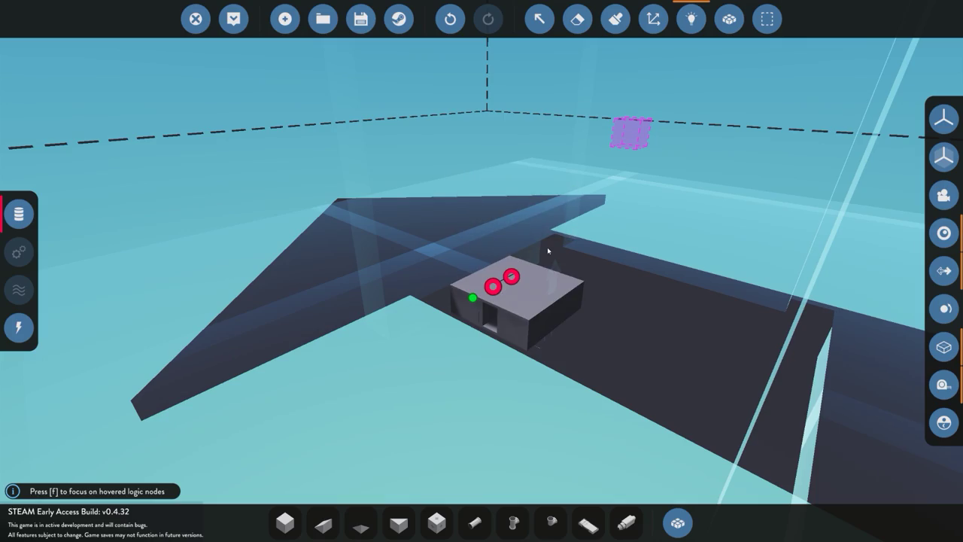
pyautogui.press('s')
pyautogui.press('a')
pyautogui.moveTo(541, 220); pyautogui.dragTo(574, 232, button='right')
pyautogui.click(691, 21)
# Stack Linear Track Extensions above the Linear Track Base to form a vertical track up the shaft.
pyautogui.moveTo(634, 273)
pyautogui.mouseDown(button='right')
pyautogui.moveTo(513, 401)
pyautogui.moveTo(638, 278)
pyautogui.moveTo(587, 369)
pyautogui.moveTo(459, 353)
pyautogui.moveTo(316, 289)
pyautogui.moveTo(284, 315)
pyautogui.moveTo(319, 291)
pyautogui.mouseUp(button='right')
pyautogui.press('w')
pyautogui.press('s')
pyautogui.press('u')
pyautogui.press('w')
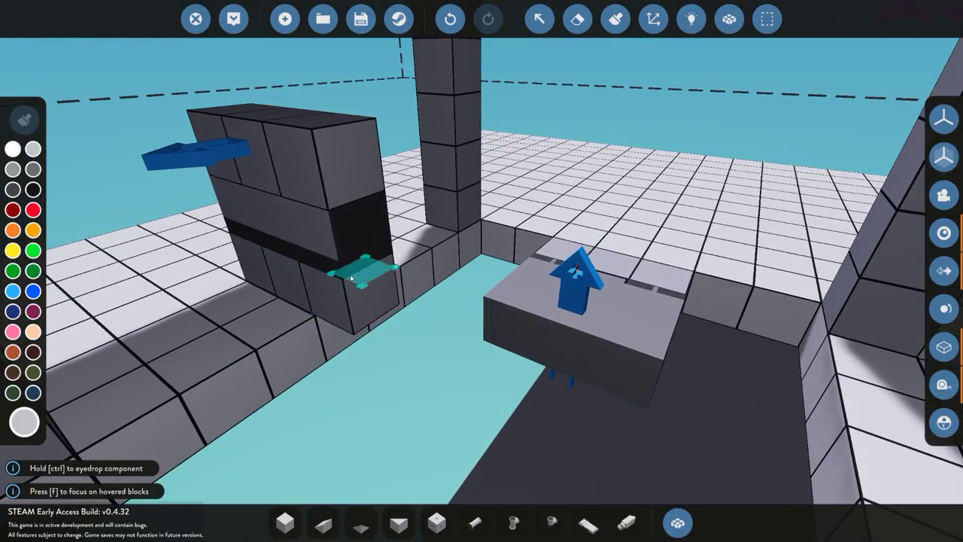
pyautogui.click(676, 523)
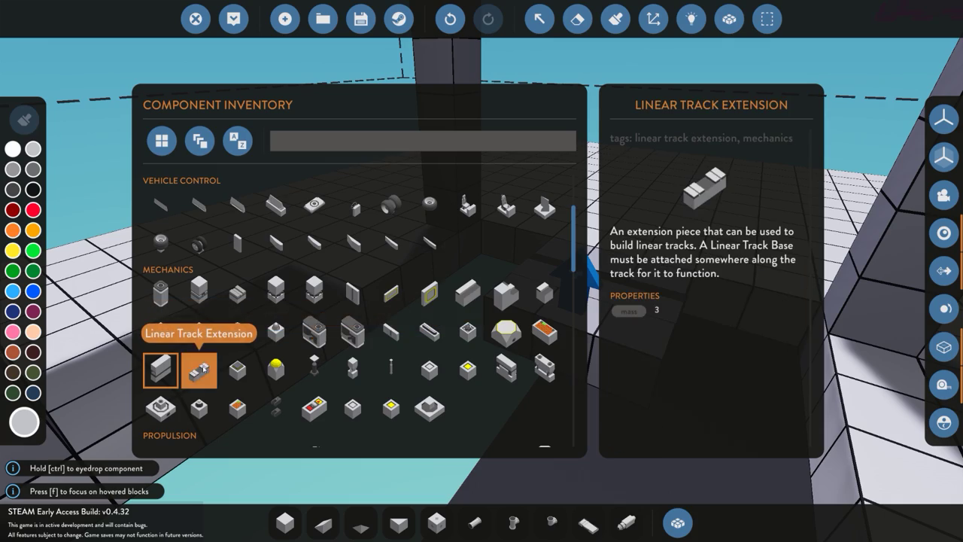
pyautogui.click(676, 522)
pyautogui.press('u')
pyautogui.moveTo(603, 264); pyautogui.dragTo(583, 247, button='right')
pyautogui.press('s')
pyautogui.moveTo(602, 264); pyautogui.dragTo(467, 267)
pyautogui.moveTo(467, 268); pyautogui.dragTo(484, 282, button='right')
pyautogui.press('a')
pyautogui.moveTo(473, 236); pyautogui.dragTo(490, 280, button='right')
pyautogui.press('w')
pyautogui.moveTo(478, 245); pyautogui.dragTo(617, 320, button='right')
pyautogui.scroll(-4, 553, 332)
# Place a logic gate component with several nodes on the base plate beside the lift shaft.
pyautogui.click(681, 525)
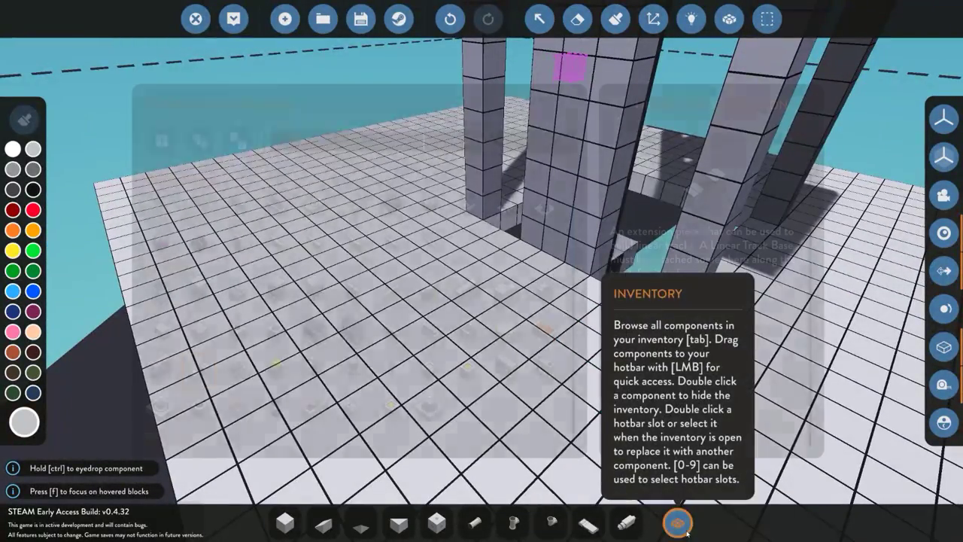
pyautogui.scroll(-5, 393, 317)
pyautogui.scroll(-5, 393, 322)
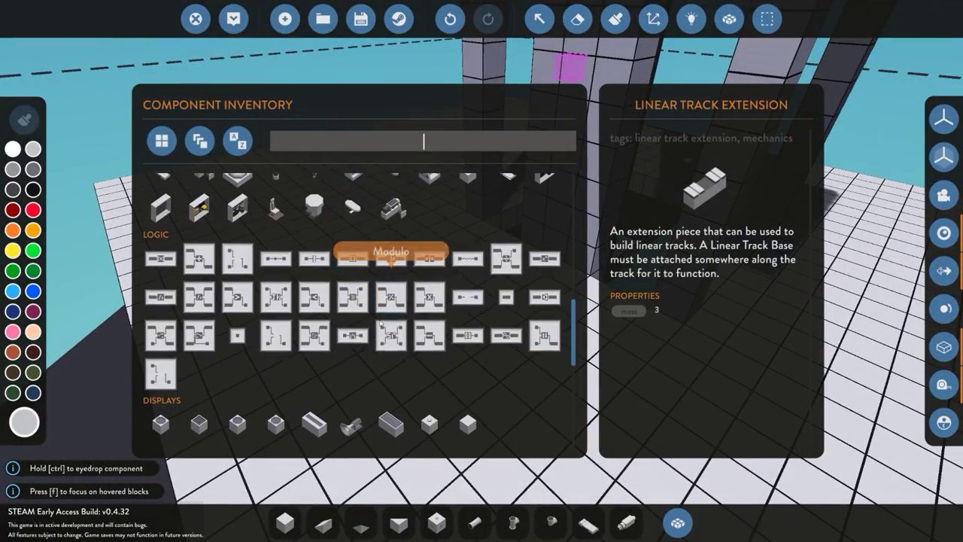
pyautogui.click(314, 335)
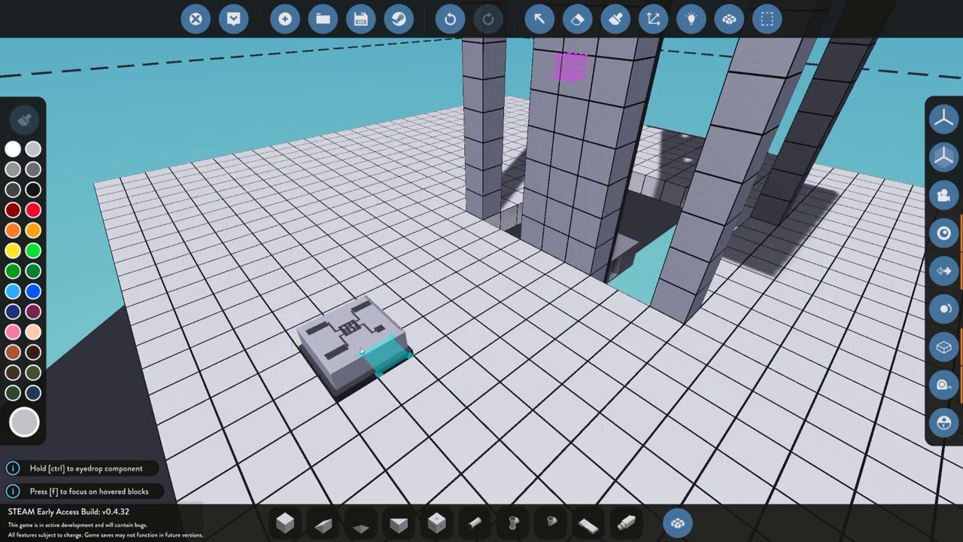
pyautogui.click(357, 358)
pyautogui.moveTo(446, 330); pyautogui.dragTo(544, 318, button='right')
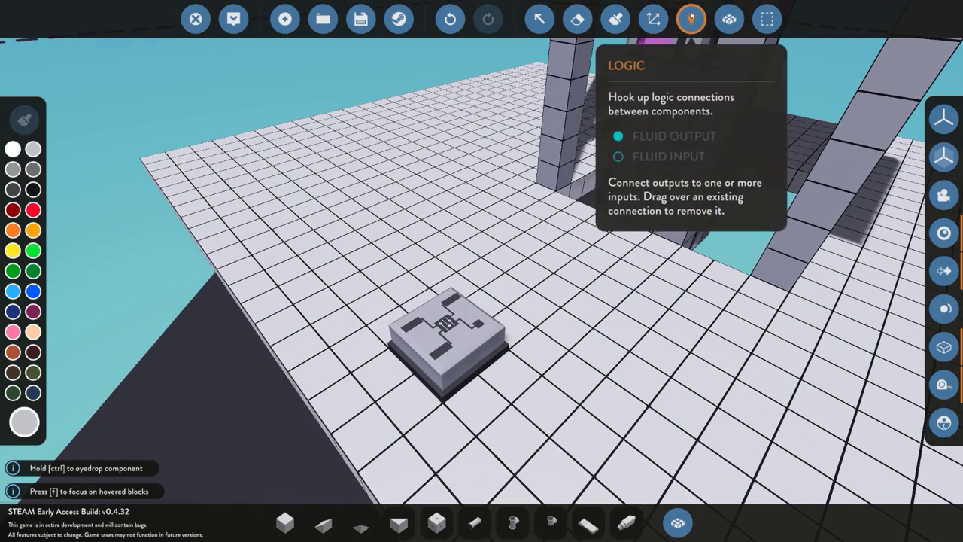
# Examine the logic nodes of the PID Controller and the Linear Track Base in the logic view.
pyautogui.click(637, 235)
pyautogui.click(692, 18)
pyautogui.moveTo(451, 314); pyautogui.dragTo(454, 308)
pyautogui.moveTo(452, 312); pyautogui.dragTo(454, 307, button='right')
pyautogui.moveTo(453, 308); pyautogui.dragTo(493, 289)
pyautogui.moveTo(535, 314); pyautogui.dragTo(527, 391, button='right')
pyautogui.press('w')
pyautogui.moveTo(367, 381); pyautogui.dragTo(380, 344)
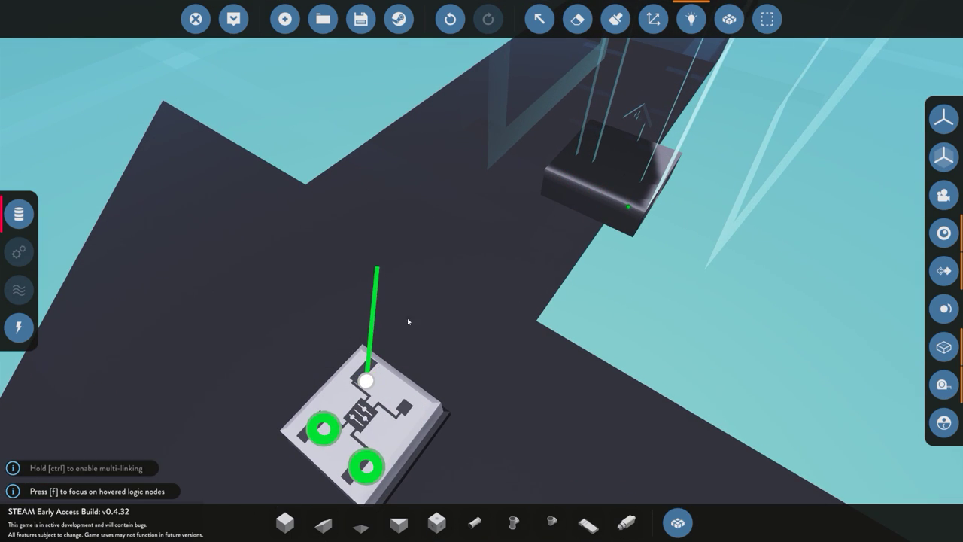
pyautogui.moveTo(338, 247); pyautogui.dragTo(338, 249)
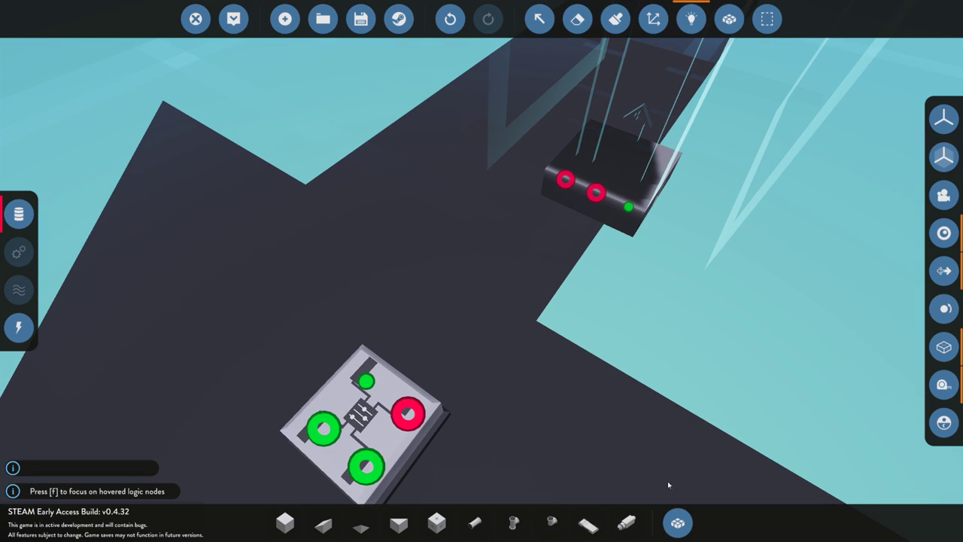
# Place two Threshold Gates side by side between the PID Controller and the shaft, and link the PID output to both.
pyautogui.click(678, 522)
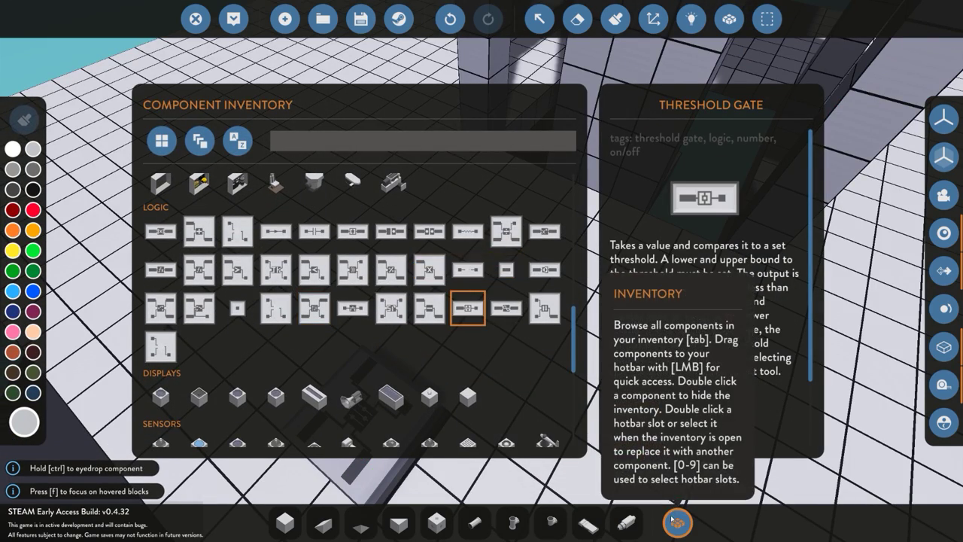
pyautogui.doubleClick(468, 307)
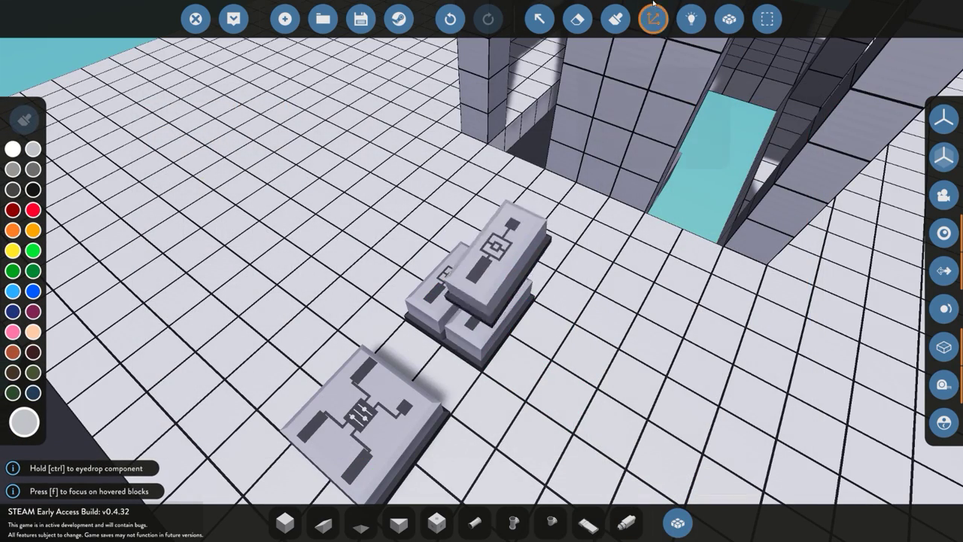
pyautogui.click(691, 18)
pyautogui.moveTo(366, 381); pyautogui.dragTo(474, 329)
pyautogui.scroll(3, 480, 294)
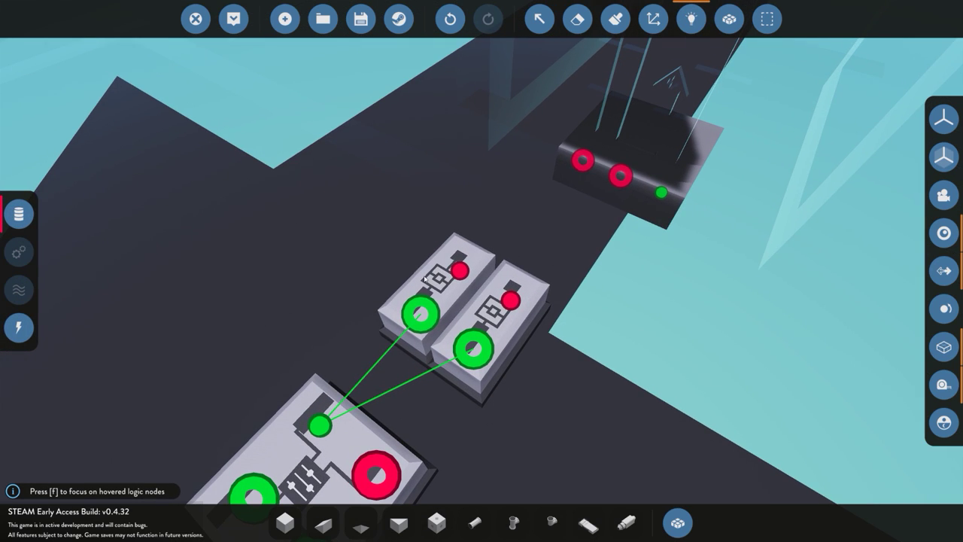
# Link each Threshold Gate's output to a separate on/off input of the Linear Track Base.
pyautogui.click(540, 19)
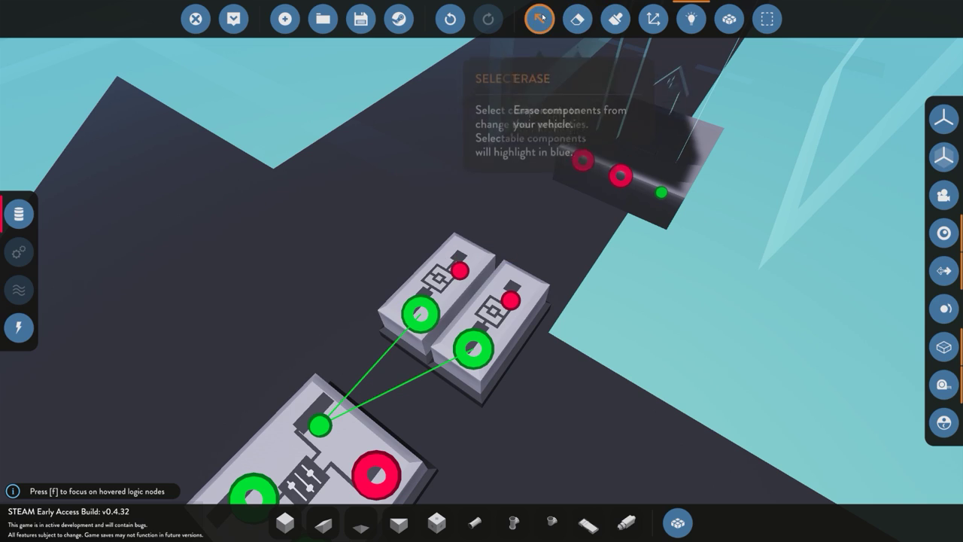
pyautogui.click(468, 260)
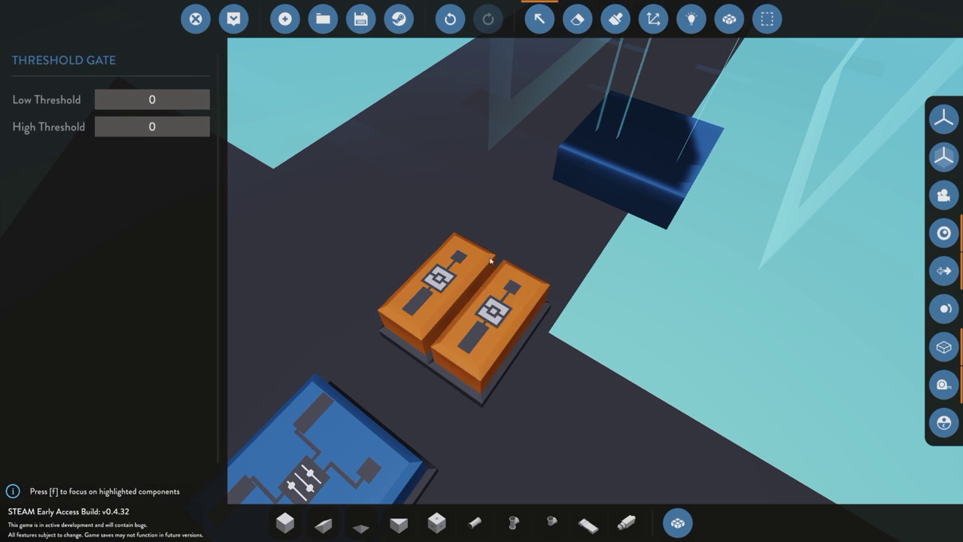
pyautogui.click(691, 19)
pyautogui.moveTo(460, 269); pyautogui.dragTo(582, 160)
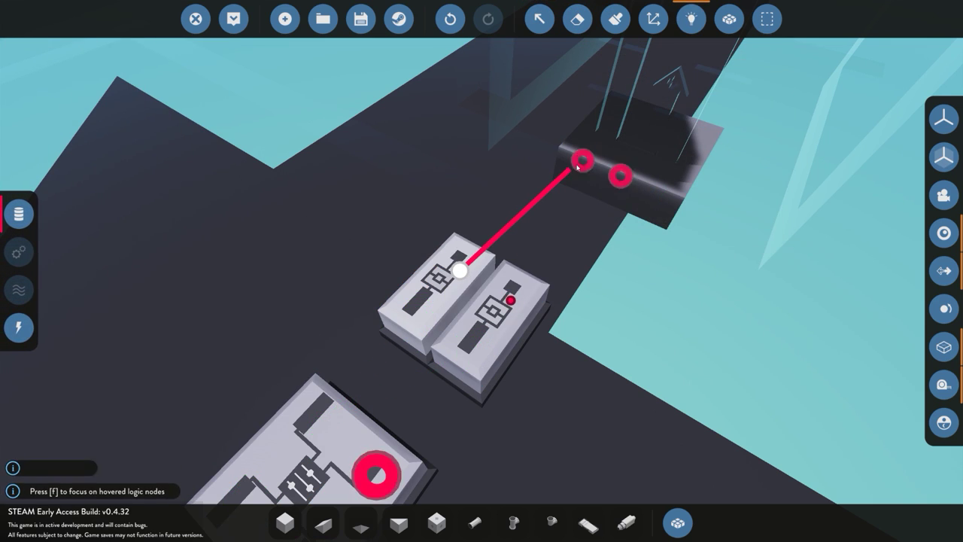
pyautogui.moveTo(510, 301); pyautogui.dragTo(620, 175)
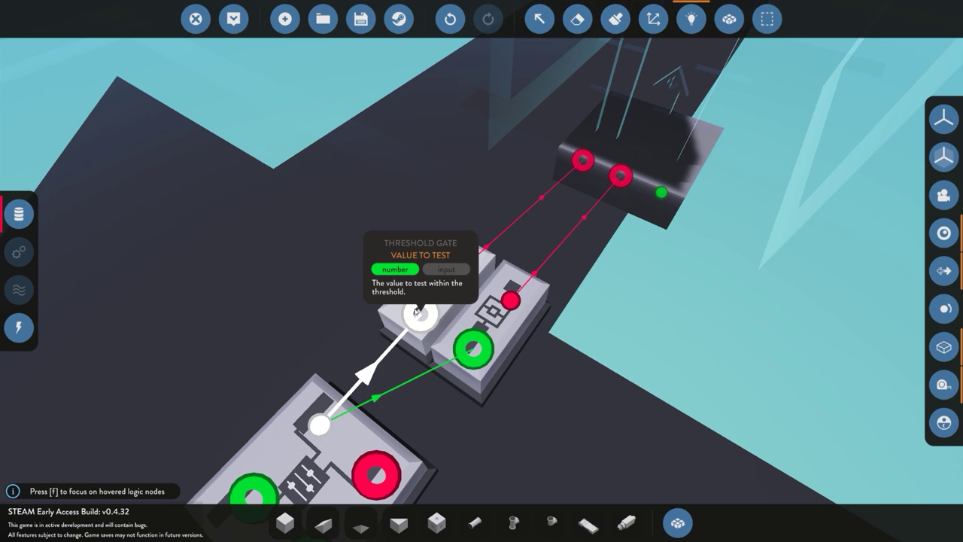
# Set one Threshold Gate to low 0.001 and high 100, and the other to low -100 with a negative high threshold.
pyautogui.click(539, 19)
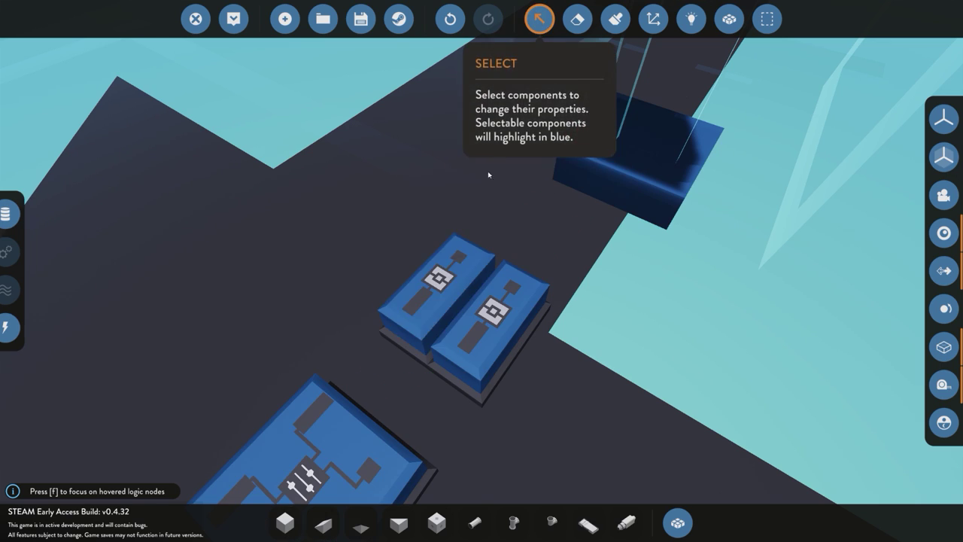
pyautogui.click(435, 290)
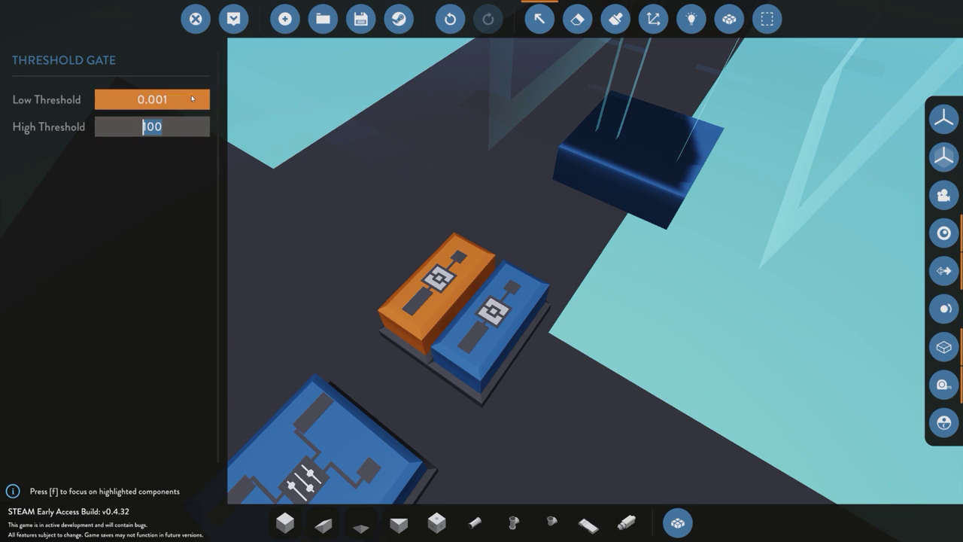
pyautogui.click(495, 317)
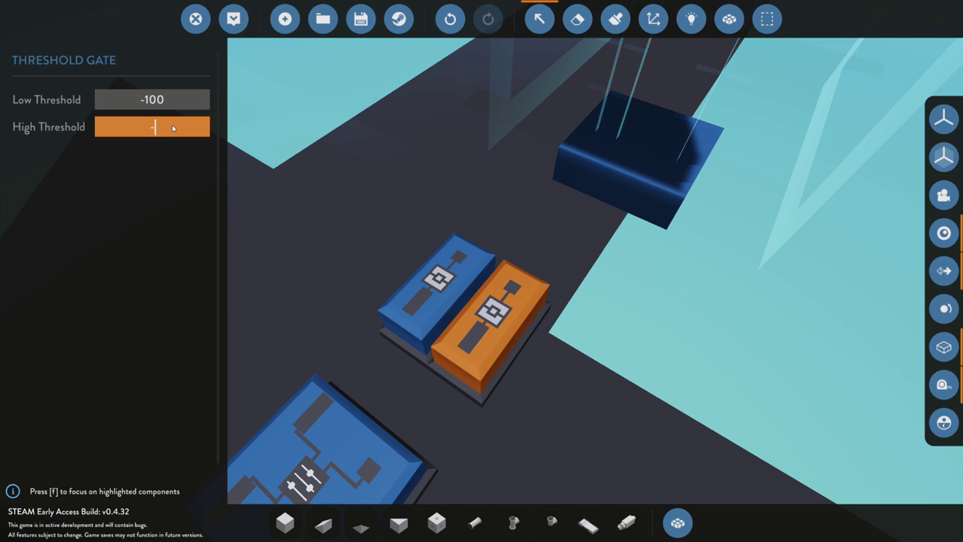
pyautogui.click(380, 210)
pyautogui.moveTo(637, 191); pyautogui.dragTo(602, 211, button='right')
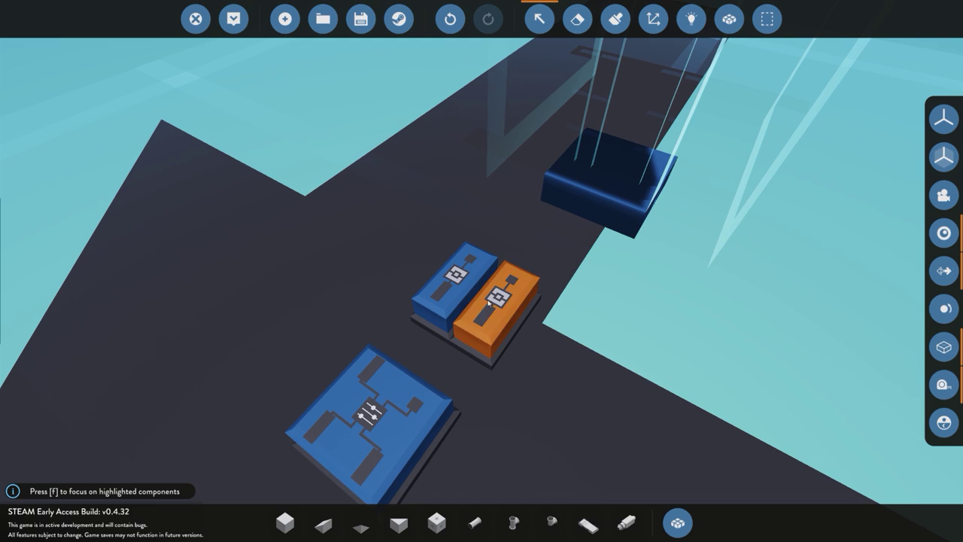
# Set the PID Controller's gains to proportional 0.1, integral 0 and derivative 0.1, and check the positive Threshold Gate's limits.
pyautogui.click(369, 414)
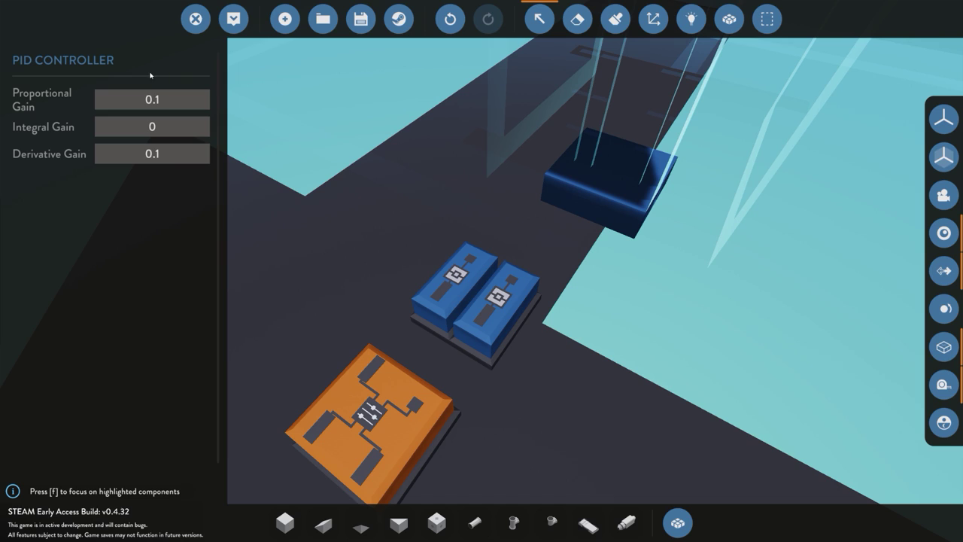
pyautogui.press('Return')
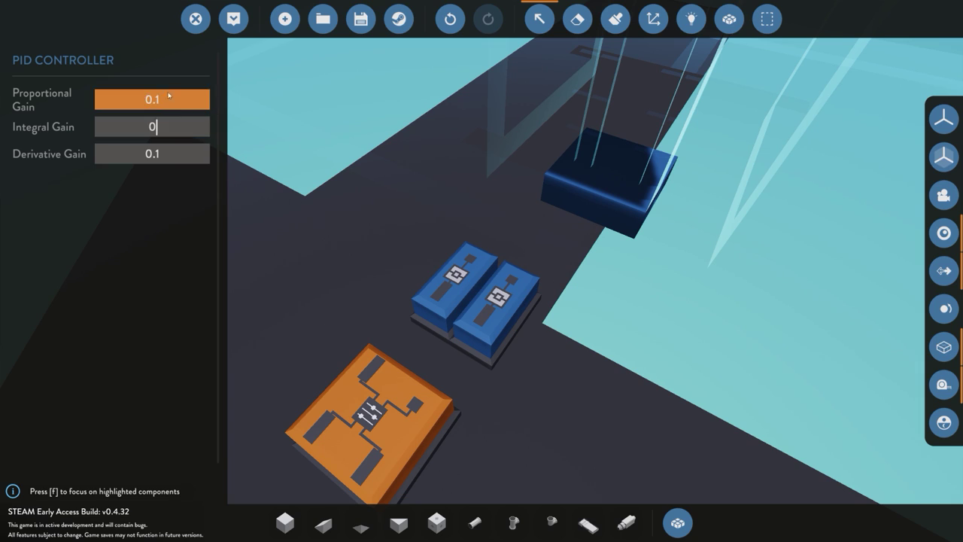
pyautogui.click(467, 277)
pyautogui.click(480, 284)
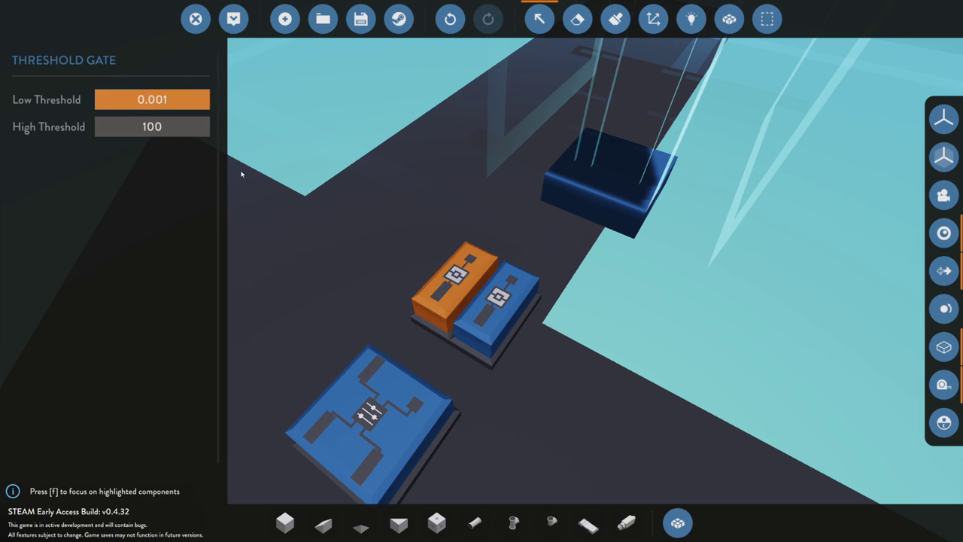
pyautogui.click(391, 404)
pyautogui.click(482, 303)
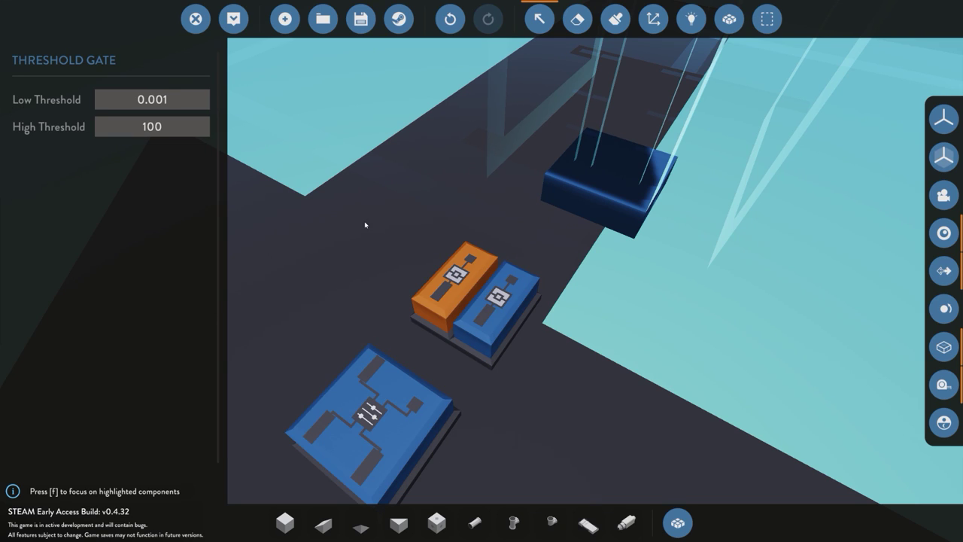
pyautogui.moveTo(383, 330); pyautogui.dragTo(383, 373, button='right')
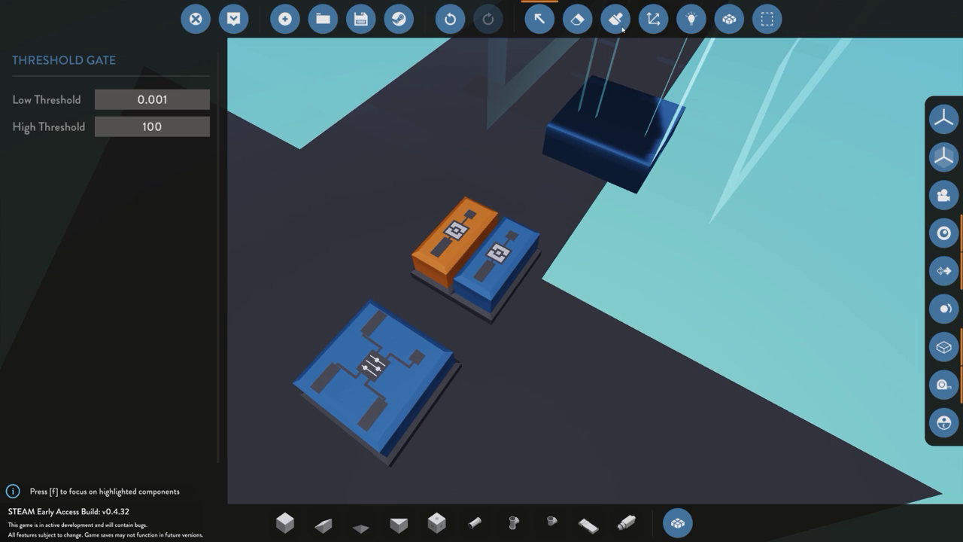
# Review the Linear Track Base's speed, max power and gear ratio properties.
pyautogui.click(628, 132)
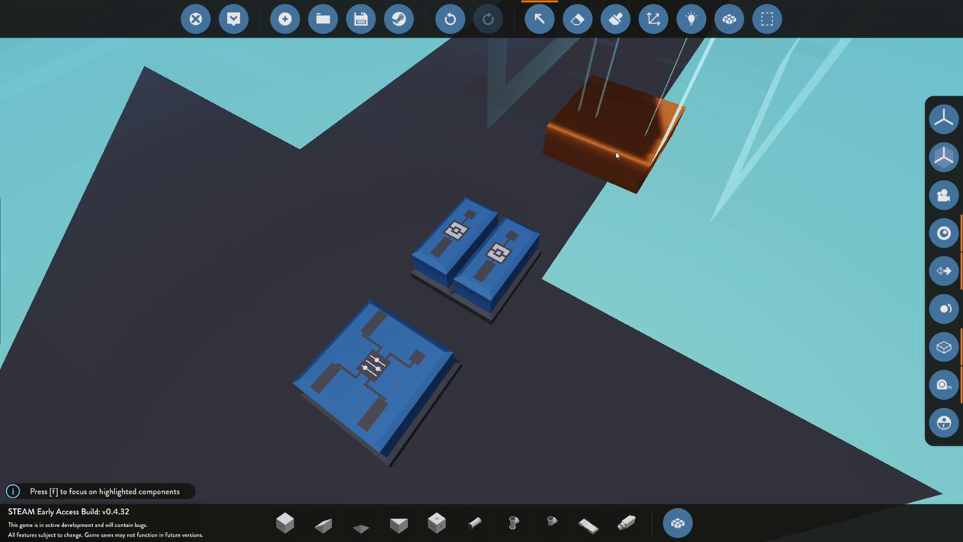
pyautogui.click(615, 155)
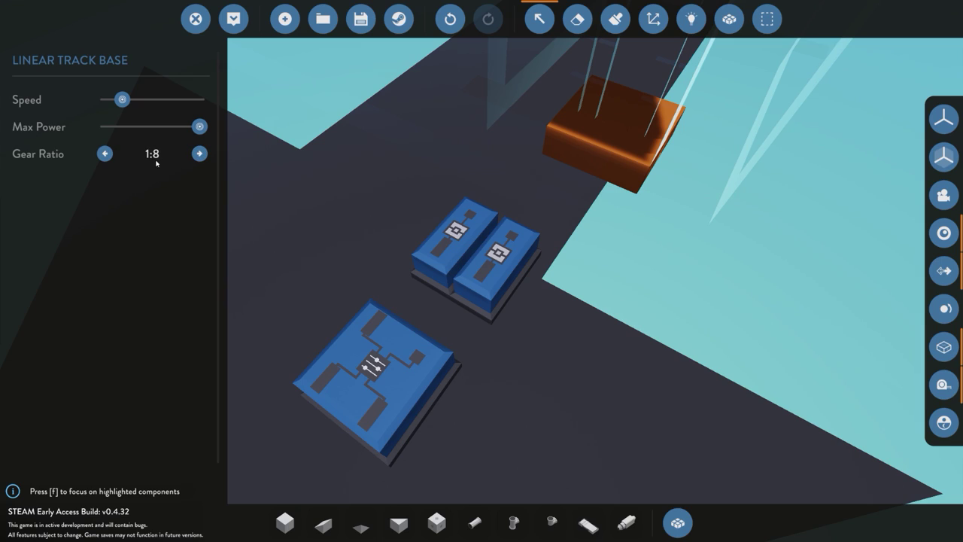
pyautogui.click(540, 18)
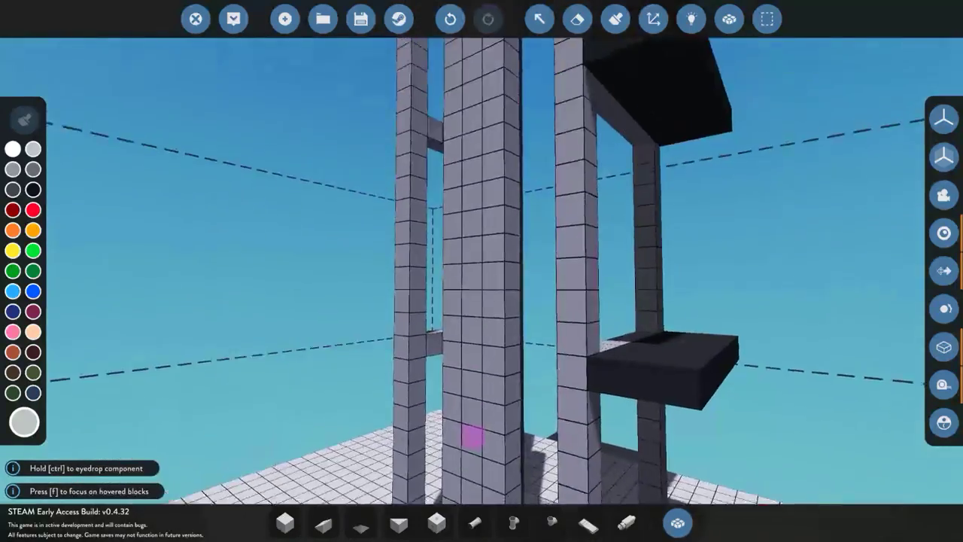
# Link the Linear Track Base's number output to the PID Controller's Process Variable input.
pyautogui.moveTo(544, 272)
pyautogui.mouseDown(button='right')
pyautogui.moveTo(544, 421)
pyautogui.moveTo(544, 226)
pyautogui.moveTo(544, 273)
pyautogui.mouseUp(button='right')
pyautogui.press('w')
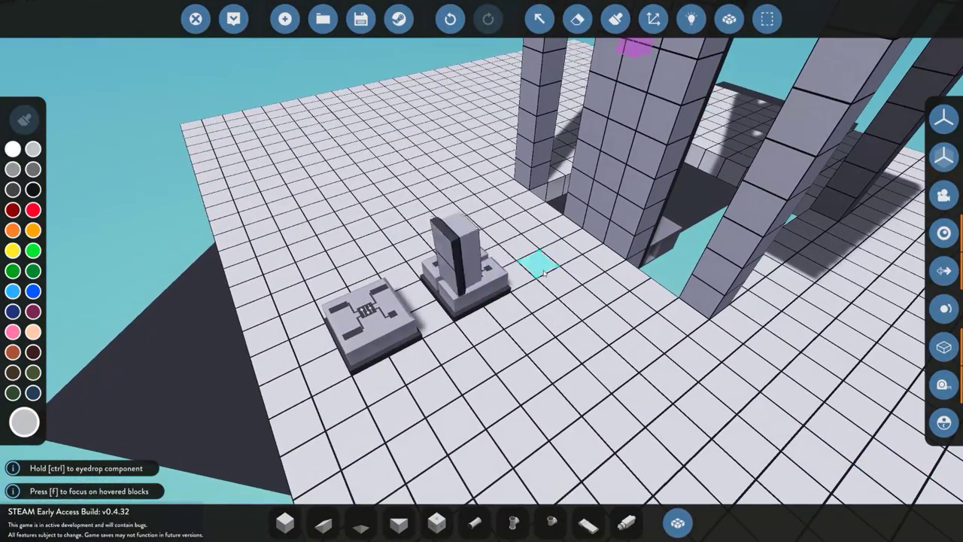
pyautogui.click(692, 19)
pyautogui.press('w')
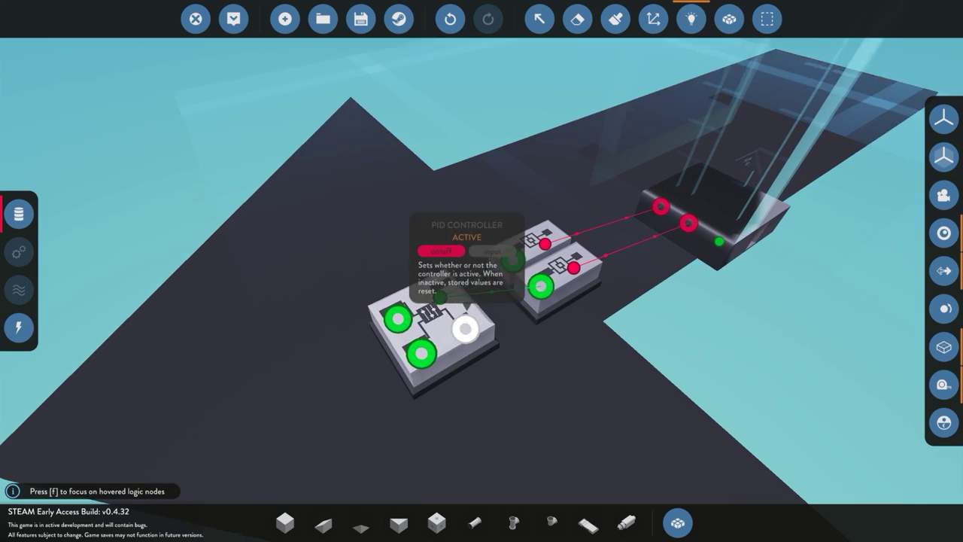
pyautogui.moveTo(470, 327); pyautogui.dragTo(473, 361, button='right')
pyautogui.press('s')
pyautogui.press('w')
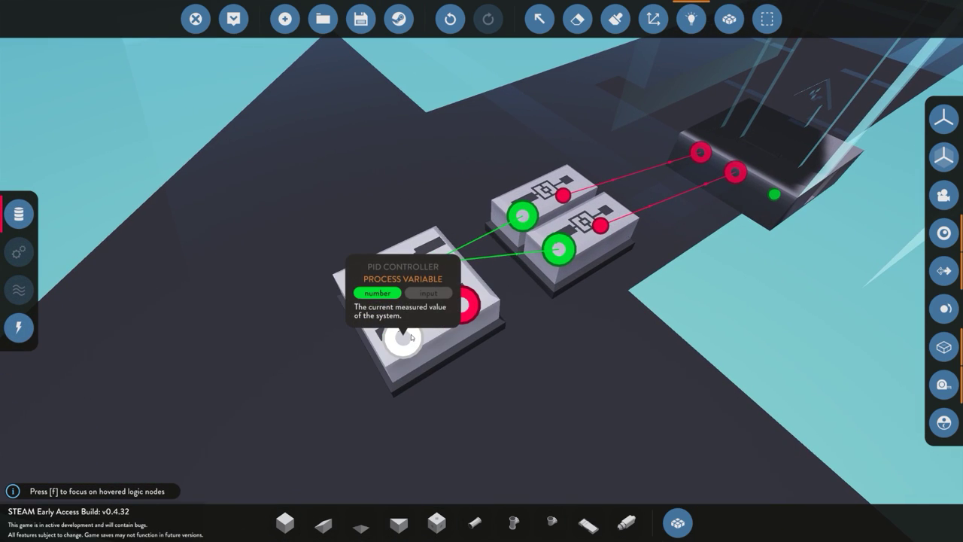
pyautogui.moveTo(775, 195); pyautogui.dragTo(402, 338)
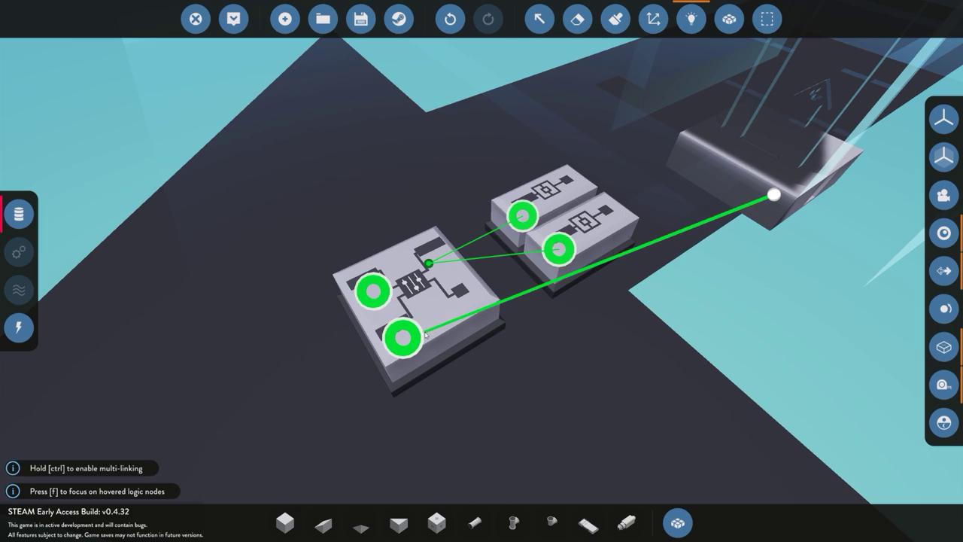
# Place a Small Keypad on the base plate near the PID Controller and Threshold Gates.
pyautogui.press('s')
pyautogui.press('d')
pyautogui.press('a')
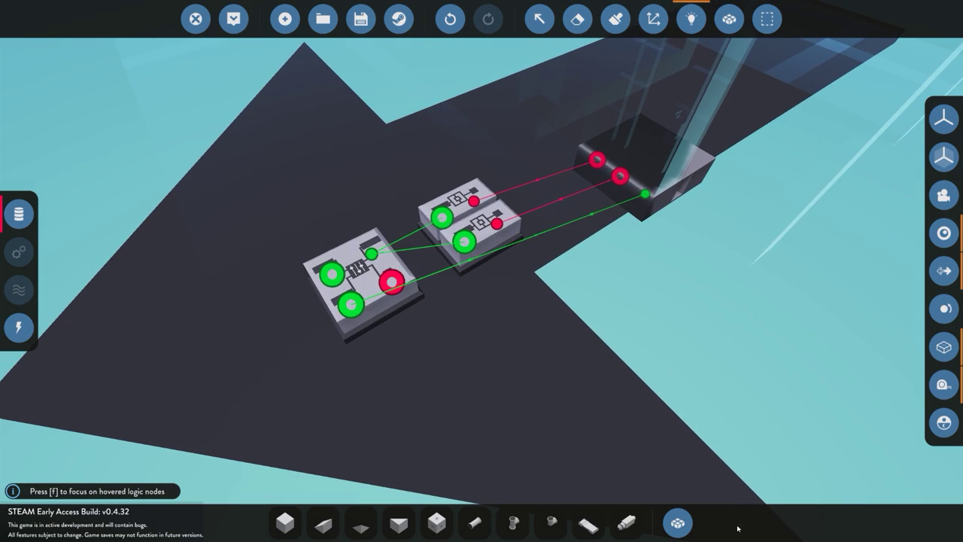
pyautogui.click(678, 523)
pyautogui.scroll(6, 458, 376)
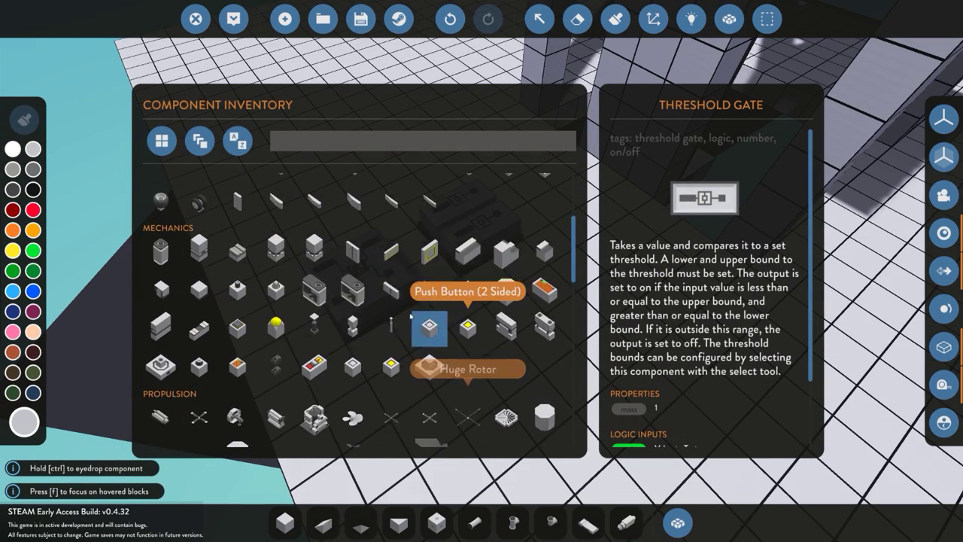
pyautogui.click(683, 530)
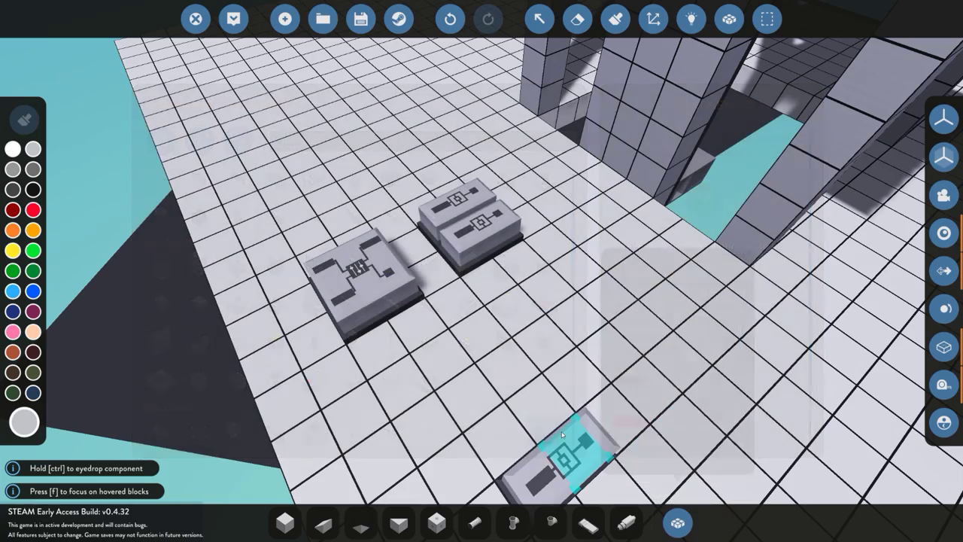
pyautogui.click(678, 522)
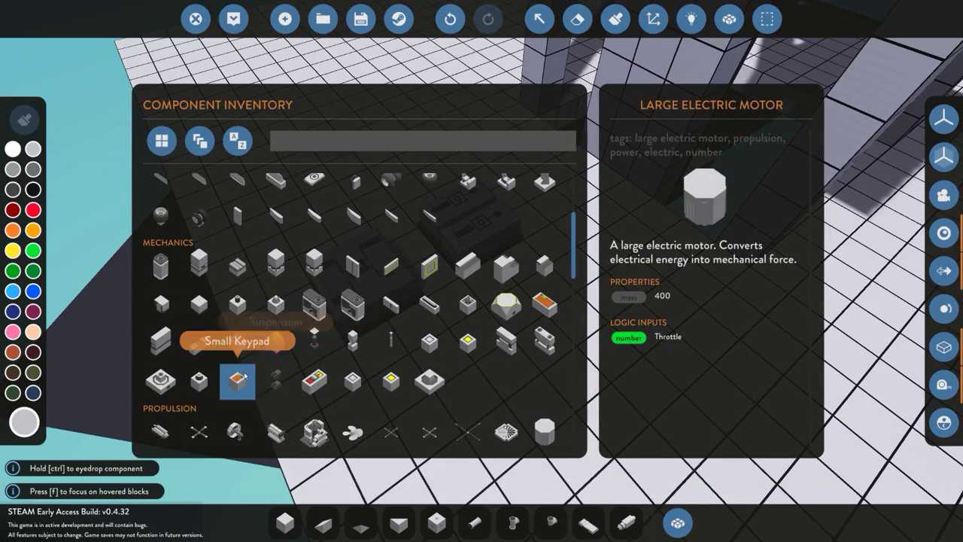
pyautogui.doubleClick(237, 380)
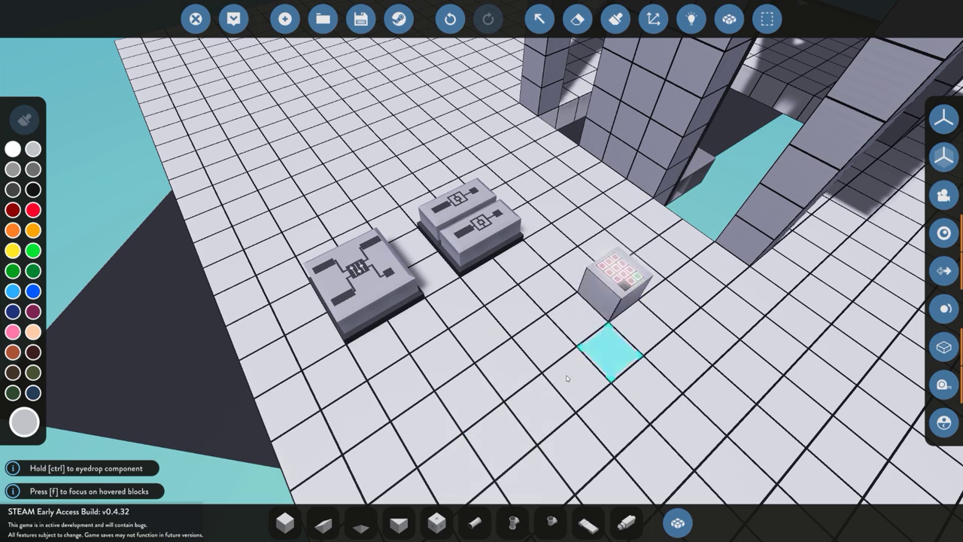
pyautogui.click(511, 429)
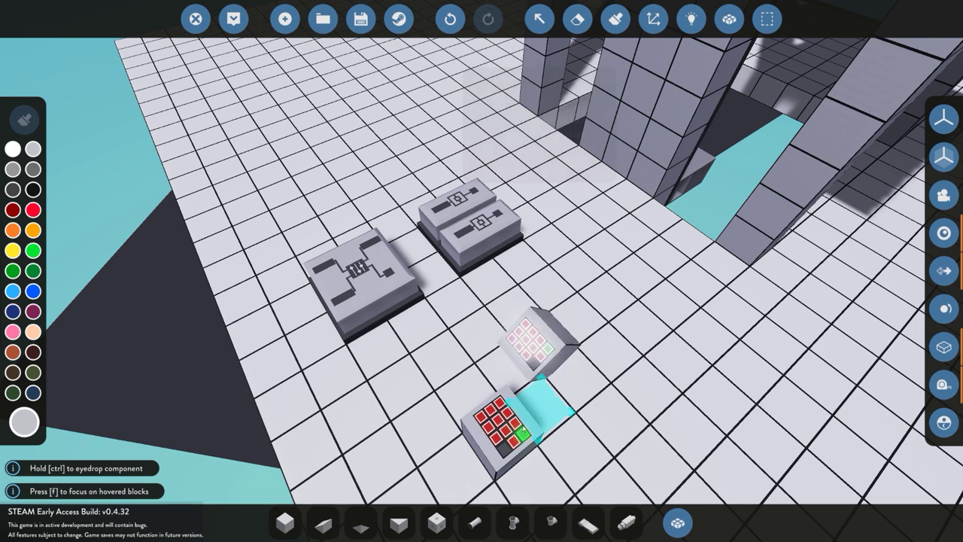
# Link the Small Keypad's output to the PID Controller's free number input.
pyautogui.click(691, 19)
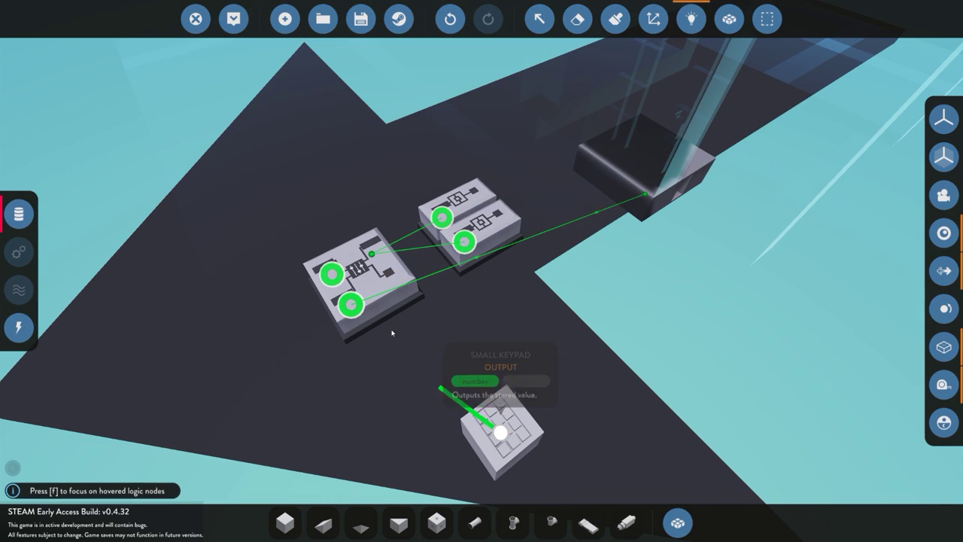